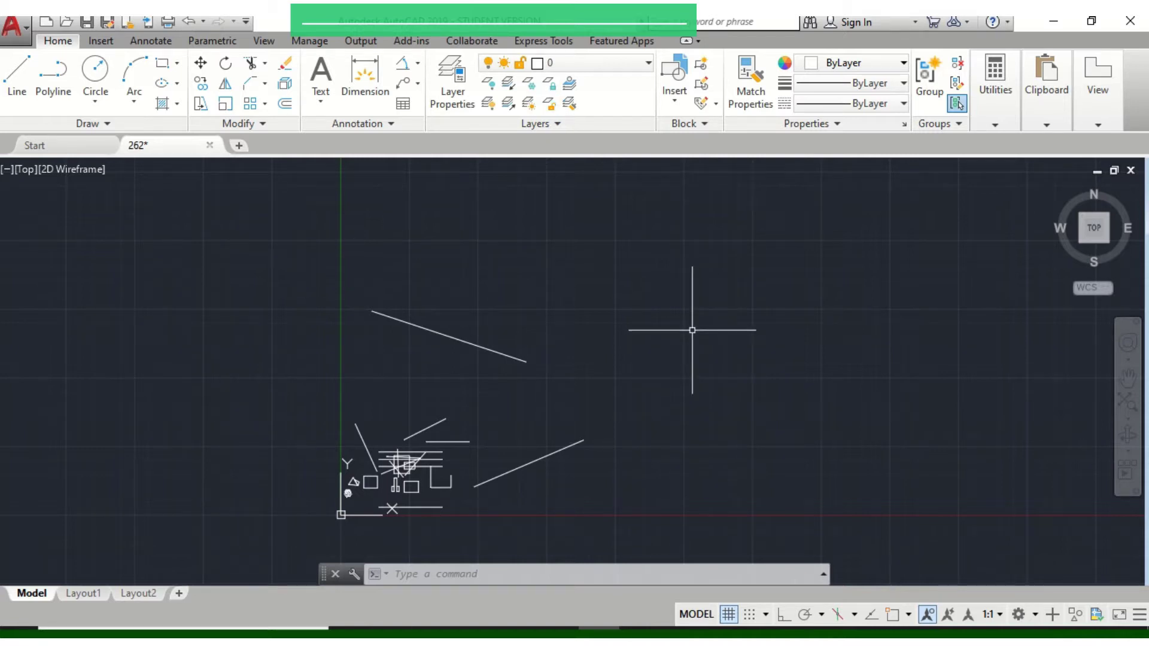
# Pan around the drawing to look over the loose lines and the group of shapes near the origin
pyautogui.moveTo(701, 269)
pyautogui.mouseDown(button='middle')
pyautogui.moveTo(658, 313)
pyautogui.moveTo(568, 323)
pyautogui.mouseUp(button='middle')
pyautogui.moveTo(645, 300)
pyautogui.mouseDown(button='middle')
pyautogui.moveTo(520, 338)
pyautogui.moveTo(372, 357)
pyautogui.moveTo(757, 323)
pyautogui.moveTo(435, 319)
pyautogui.moveTo(455, 316)
pyautogui.mouseUp(button='middle')
pyautogui.moveTo(542, 301)
pyautogui.mouseDown(button='middle')
pyautogui.moveTo(546, 313)
pyautogui.moveTo(472, 341)
pyautogui.mouseUp(button='middle')
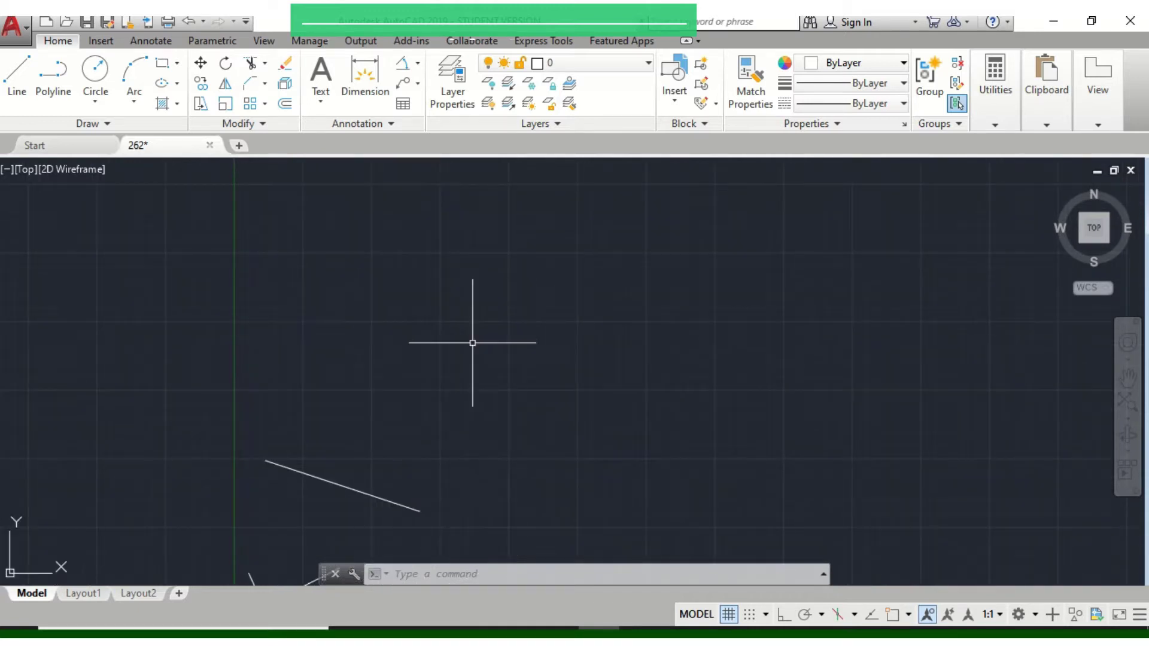
pyautogui.moveTo(605, 297); pyautogui.dragTo(531, 347, button='middle')
pyautogui.moveTo(195, 474); pyautogui.dragTo(400, 390, button='middle')
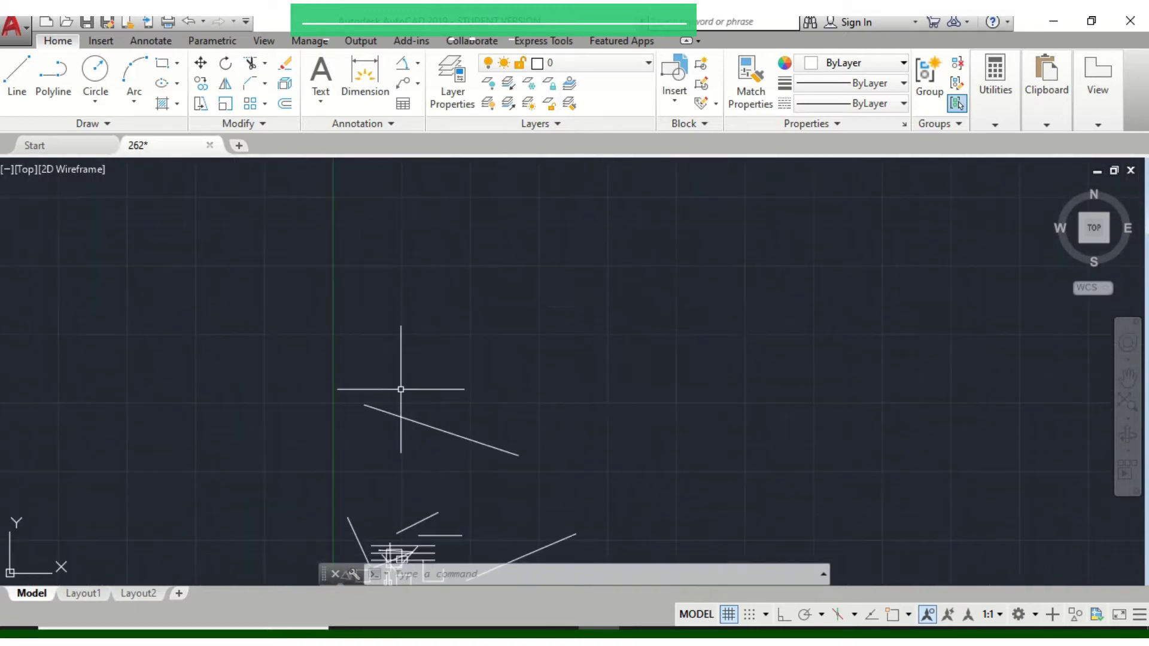
pyautogui.moveTo(433, 434)
pyautogui.mouseDown(button='middle')
pyautogui.moveTo(524, 296)
pyautogui.moveTo(532, 244)
pyautogui.mouseUp(button='middle')
pyautogui.moveTo(591, 385); pyautogui.dragTo(380, 399, button='middle')
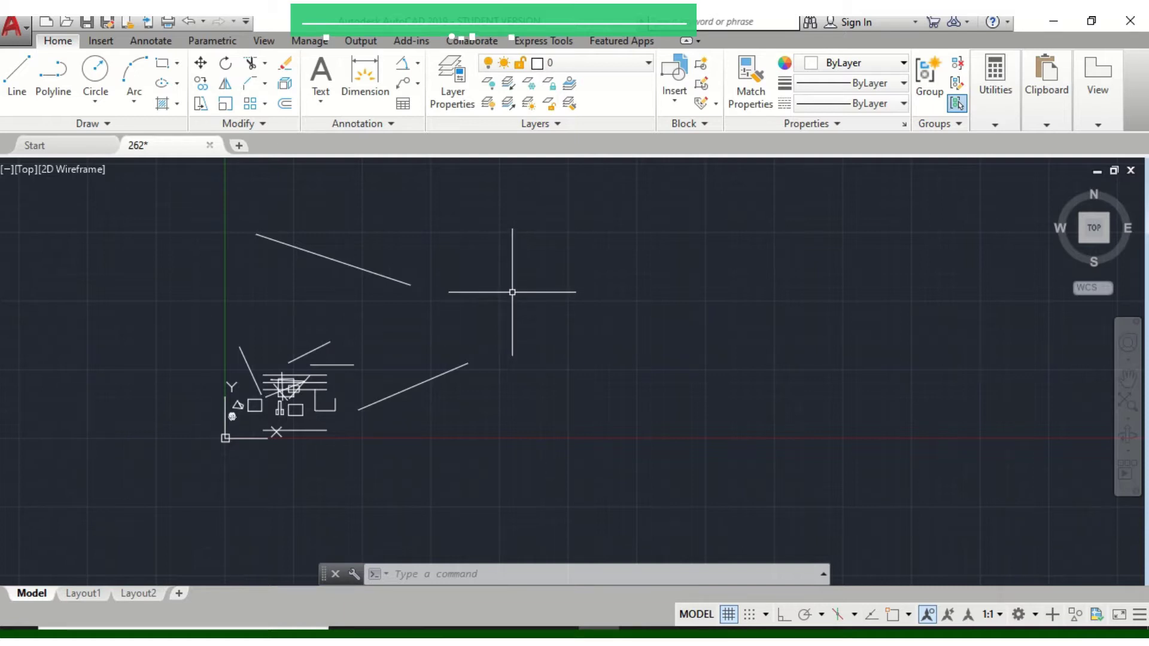
pyautogui.moveTo(836, 323); pyautogui.dragTo(834, 333, button='middle')
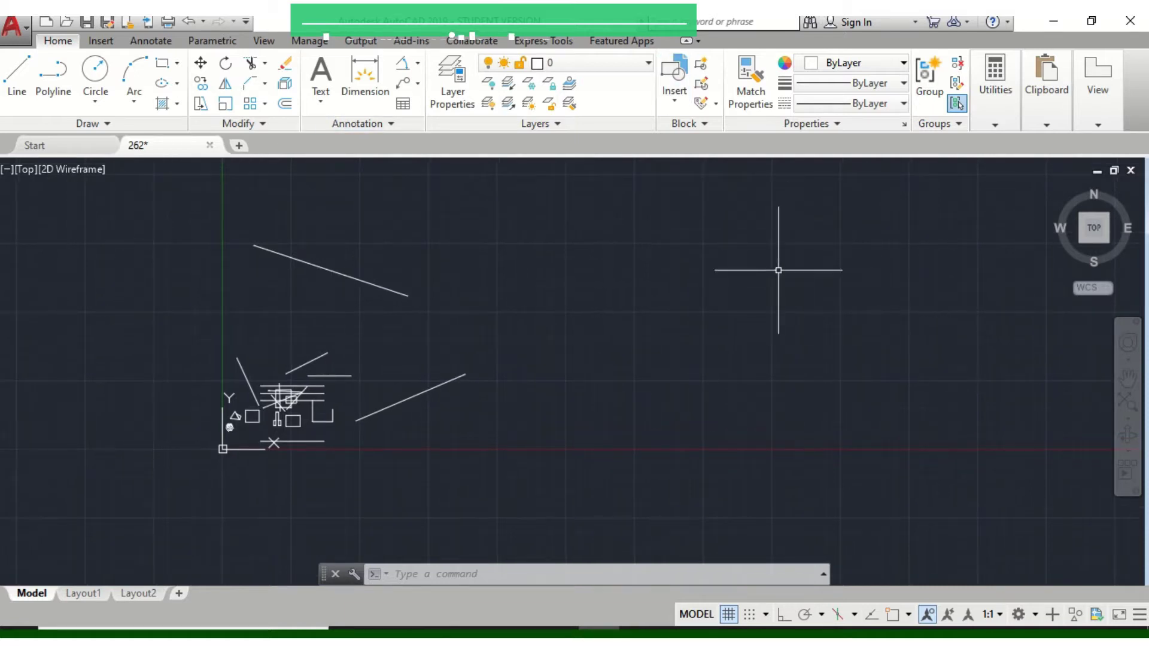
pyautogui.moveTo(770, 285); pyautogui.dragTo(764, 308, button='middle')
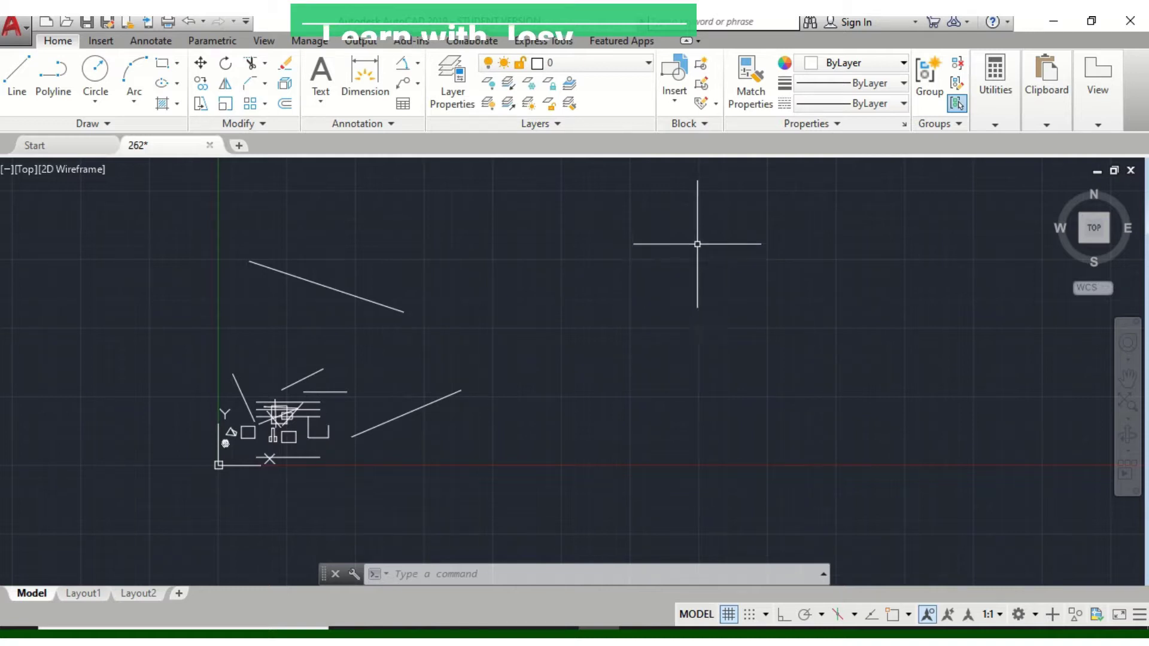
pyautogui.moveTo(708, 236)
pyautogui.mouseDown(button='middle')
pyautogui.moveTo(663, 275)
pyautogui.moveTo(511, 352)
pyautogui.mouseUp(button='middle')
pyautogui.moveTo(422, 281); pyautogui.dragTo(580, 306, button='middle')
pyautogui.moveTo(468, 277); pyautogui.dragTo(493, 280, button='middle')
pyautogui.moveTo(778, 276)
pyautogui.mouseDown(button='middle')
pyautogui.moveTo(693, 308)
pyautogui.moveTo(490, 280)
pyautogui.moveTo(636, 215)
pyautogui.mouseUp(button='middle')
pyautogui.moveTo(582, 247)
pyautogui.mouseDown(button='middle')
pyautogui.moveTo(538, 295)
pyautogui.moveTo(763, 211)
pyautogui.mouseUp(button='middle')
pyautogui.moveTo(499, 350)
pyautogui.mouseDown(button='middle')
pyautogui.moveTo(626, 351)
pyautogui.moveTo(660, 334)
pyautogui.mouseUp(button='middle')
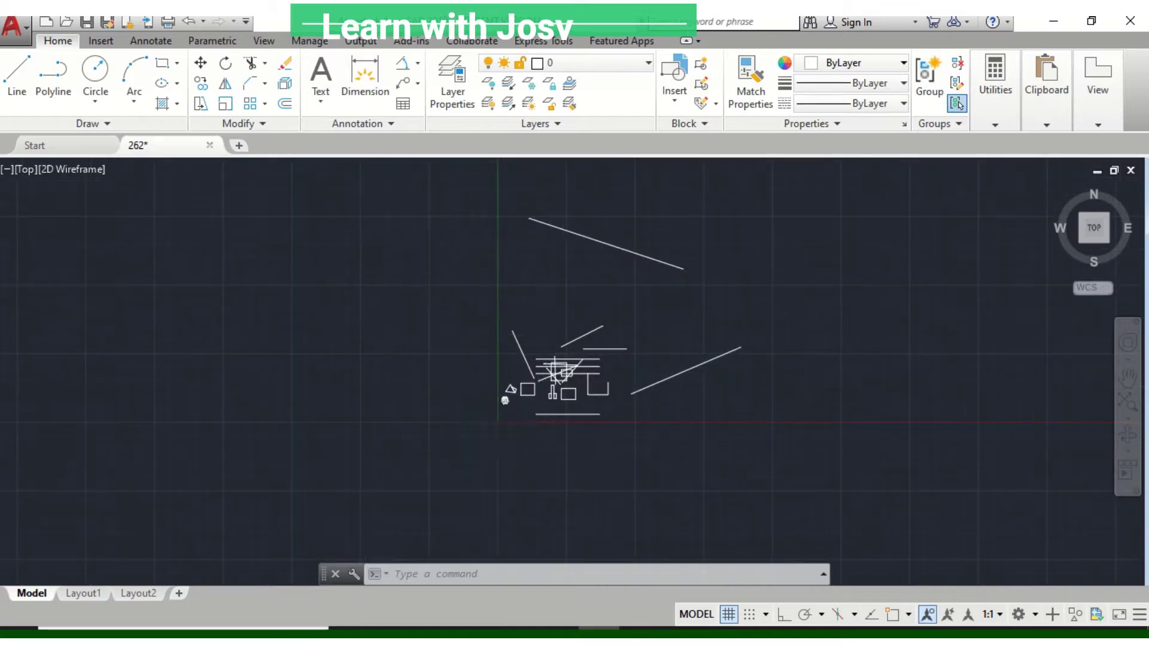
# Zoom in on the drawing and look over the enlarged lines and shapes from different sides
pyautogui.scroll(2, 672, 277)
pyautogui.scroll(3, 672, 277)
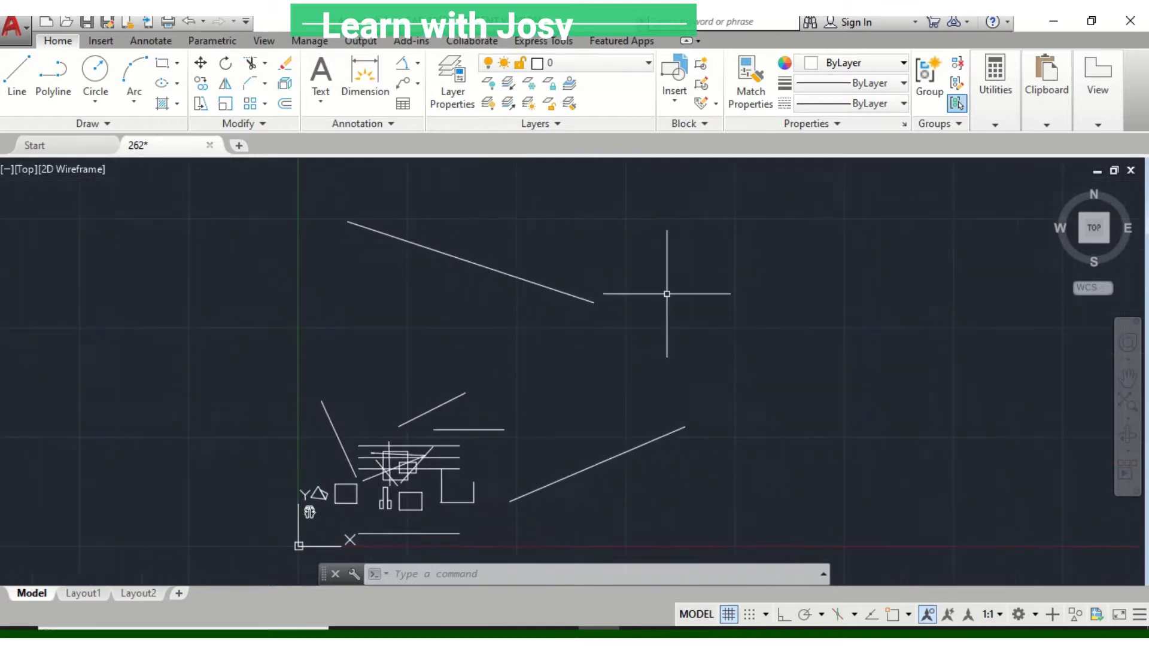
pyautogui.moveTo(741, 257); pyautogui.dragTo(731, 272, button='middle')
pyautogui.moveTo(814, 246); pyautogui.dragTo(741, 302, button='middle')
pyautogui.moveTo(474, 391)
pyautogui.mouseDown(button='middle')
pyautogui.moveTo(577, 333)
pyautogui.moveTo(597, 299)
pyautogui.mouseUp(button='middle')
pyautogui.moveTo(618, 420)
pyautogui.mouseDown(button='middle')
pyautogui.moveTo(736, 423)
pyautogui.moveTo(443, 307)
pyautogui.mouseUp(button='middle')
pyautogui.moveTo(623, 300); pyautogui.dragTo(624, 394, button='middle')
pyautogui.moveTo(350, 333); pyautogui.dragTo(441, 380, button='middle')
pyautogui.moveTo(194, 360)
pyautogui.mouseDown(button='middle')
pyautogui.moveTo(433, 372)
pyautogui.moveTo(373, 240)
pyautogui.mouseUp(button='middle')
pyautogui.moveTo(529, 349); pyautogui.dragTo(339, 411, button='middle')
pyautogui.moveTo(751, 254); pyautogui.dragTo(662, 321, button='middle')
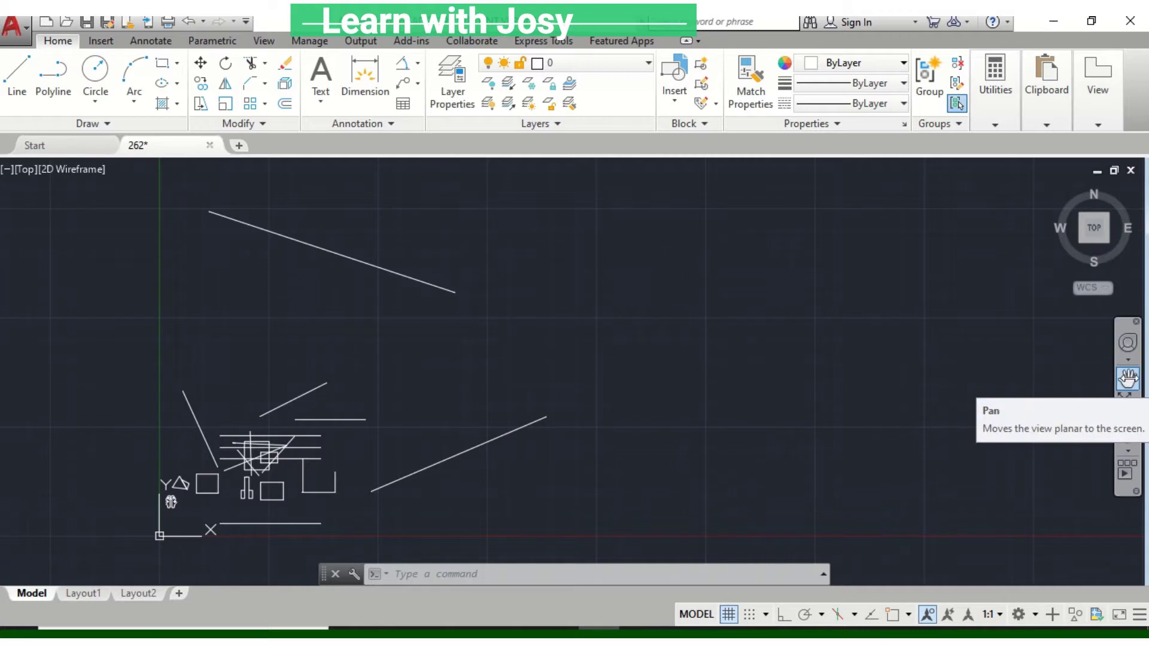
# Use the Pan tool to inspect the area around the shapes and the long inclined lines, and exit the tool
pyautogui.click(1128, 378)
pyautogui.moveTo(869, 343); pyautogui.dragTo(753, 402)
pyautogui.moveTo(649, 411); pyautogui.dragTo(867, 313)
pyautogui.moveTo(486, 432); pyautogui.dragTo(694, 375)
pyautogui.moveTo(636, 285); pyautogui.dragTo(585, 402)
pyautogui.moveTo(726, 251); pyautogui.dragTo(648, 388)
pyautogui.moveTo(829, 230); pyautogui.dragTo(784, 313)
pyautogui.moveTo(623, 476); pyautogui.dragTo(744, 241)
pyautogui.moveTo(520, 497)
pyautogui.mouseDown()
pyautogui.moveTo(546, 379)
pyautogui.moveTo(649, 317)
pyautogui.mouseUp()
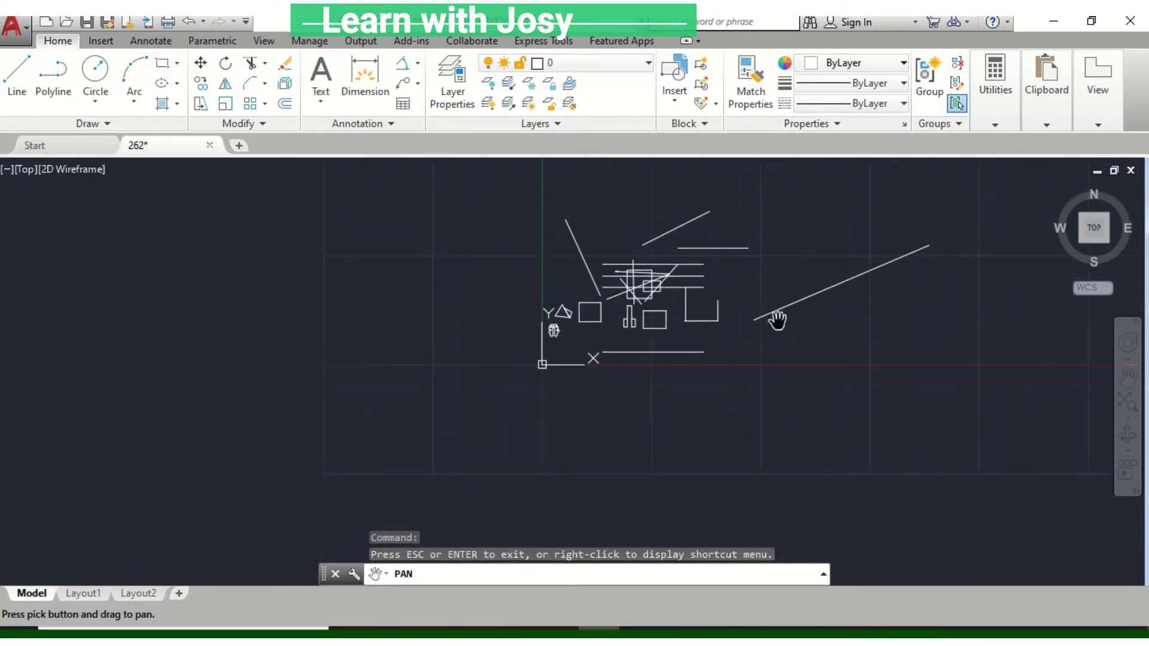
pyautogui.moveTo(777, 320); pyautogui.dragTo(652, 374)
pyautogui.moveTo(714, 329); pyautogui.dragTo(654, 386)
pyautogui.moveTo(782, 359); pyautogui.dragTo(633, 418)
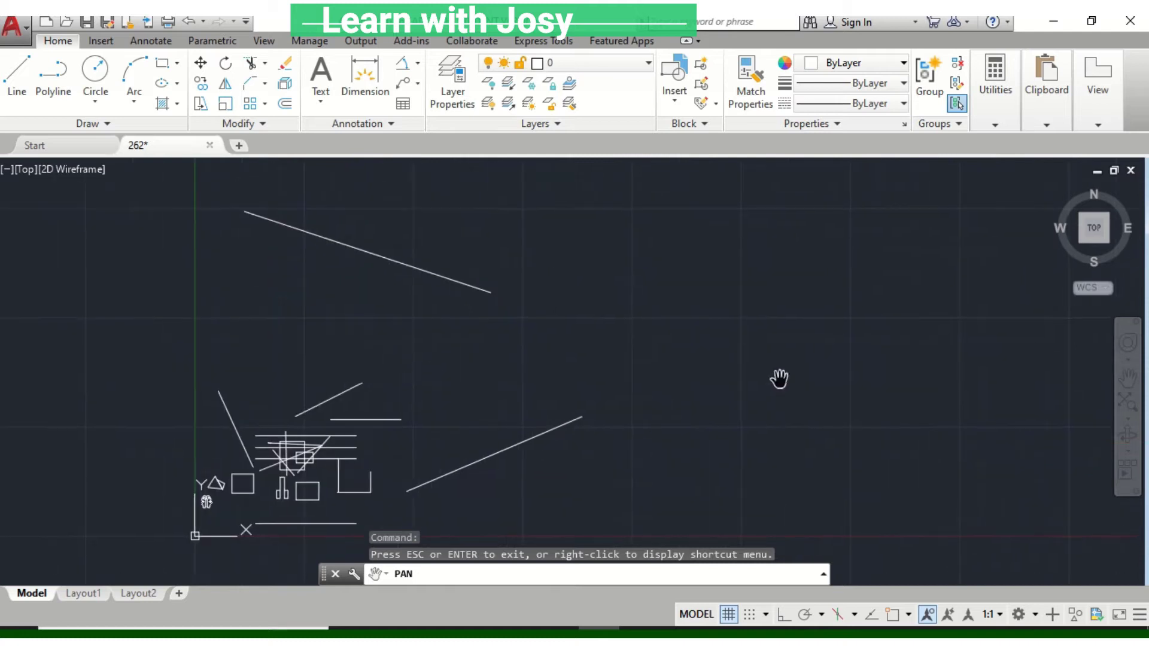
pyautogui.click(1133, 388)
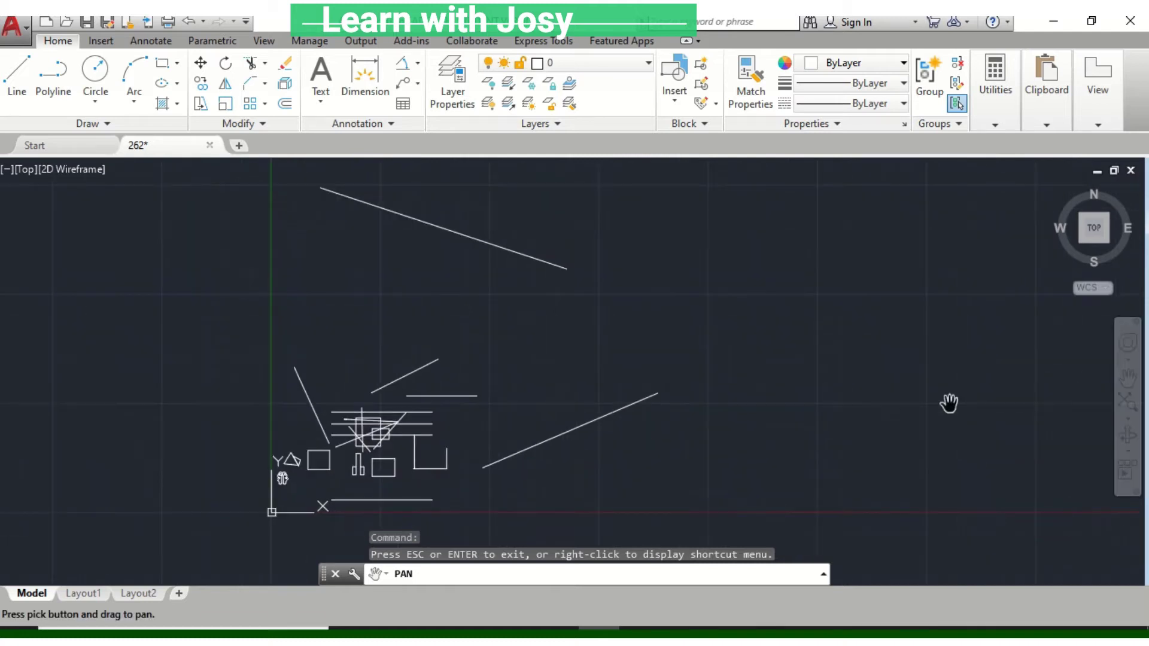
pyautogui.moveTo(753, 392); pyautogui.dragTo(893, 366)
pyautogui.moveTo(698, 366)
pyautogui.mouseDown()
pyautogui.moveTo(773, 354)
pyautogui.moveTo(772, 341)
pyautogui.moveTo(630, 374)
pyautogui.moveTo(616, 367)
pyautogui.moveTo(616, 380)
pyautogui.moveTo(621, 367)
pyautogui.mouseUp()
pyautogui.moveTo(698, 301)
pyautogui.mouseDown()
pyautogui.moveTo(608, 429)
pyautogui.moveTo(544, 371)
pyautogui.moveTo(570, 381)
pyautogui.mouseUp()
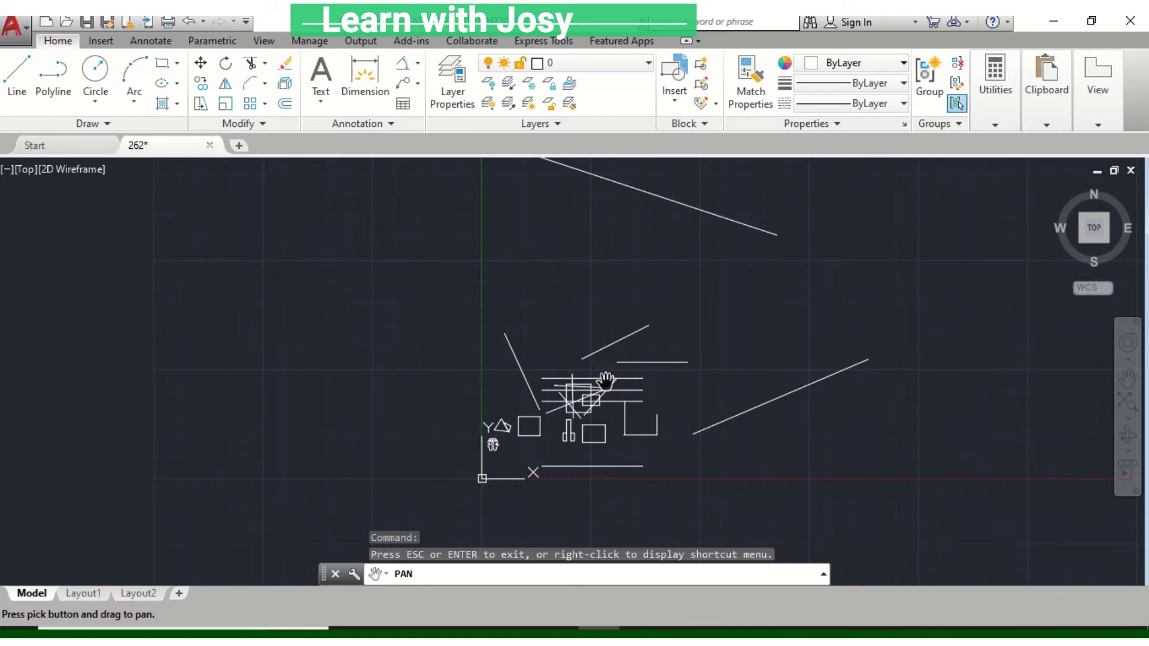
pyautogui.press('Escape')
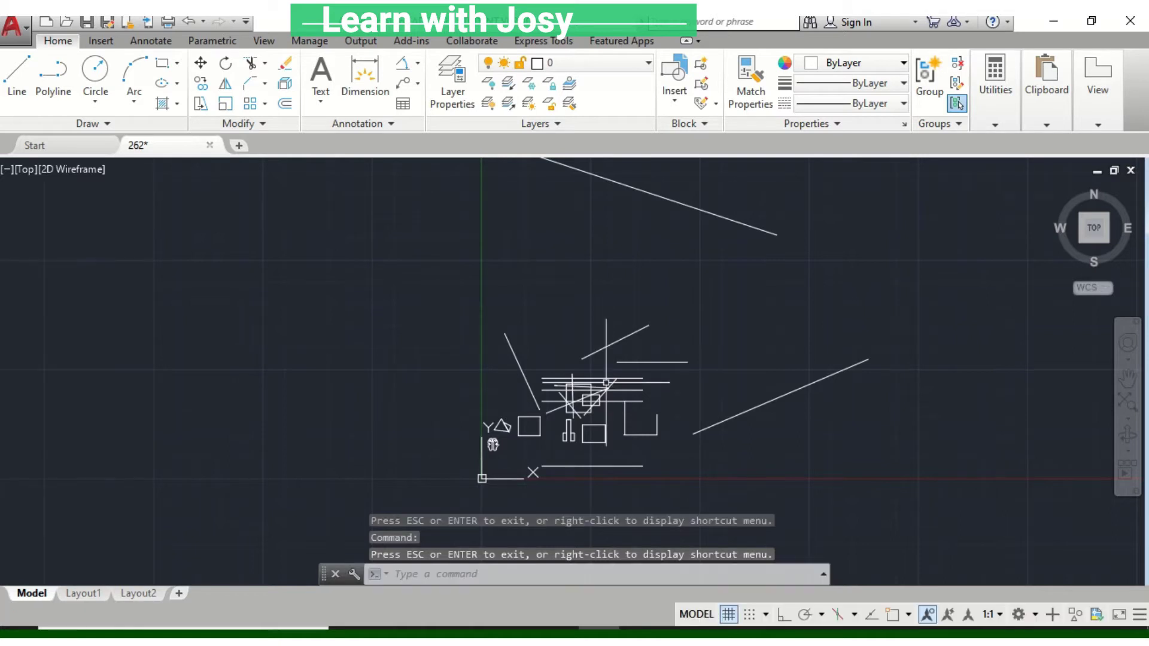
# Examine the overlapping rectangles and crossing lines up close, and return to the overall view
pyautogui.moveTo(722, 386); pyautogui.dragTo(550, 387, button='middle')
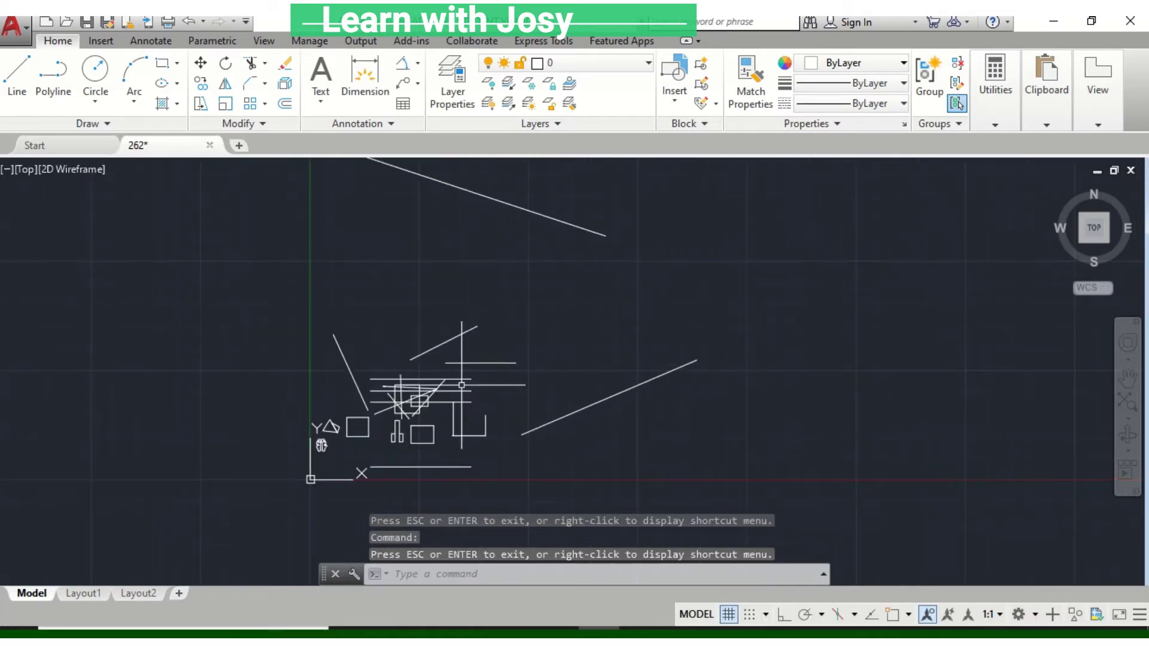
pyautogui.moveTo(470, 389); pyautogui.dragTo(595, 350, button='middle')
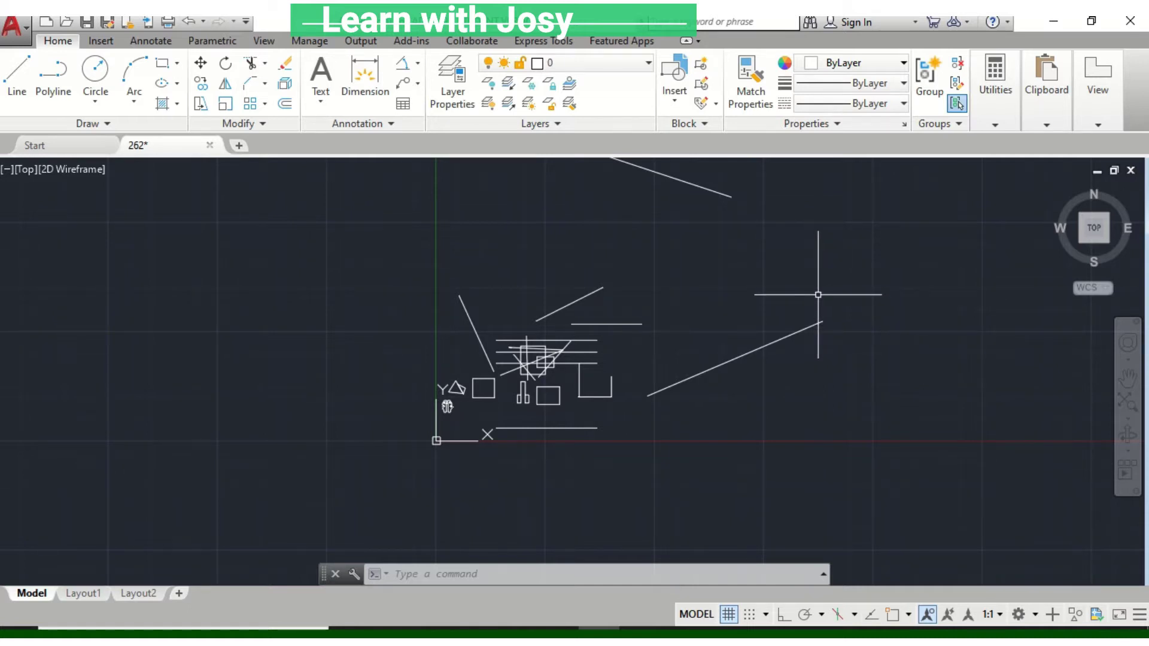
pyautogui.moveTo(818, 295); pyautogui.dragTo(694, 335, button='middle')
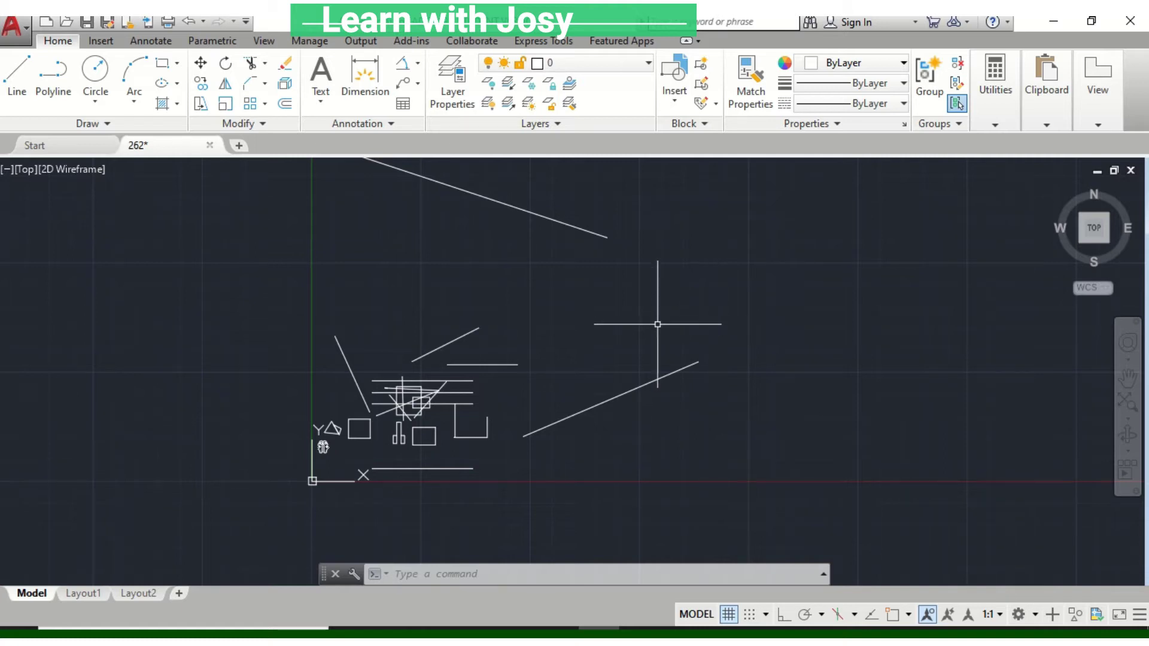
pyautogui.moveTo(466, 415)
pyautogui.mouseDown(button='middle')
pyautogui.moveTo(551, 375)
pyautogui.moveTo(589, 337)
pyautogui.mouseUp(button='middle')
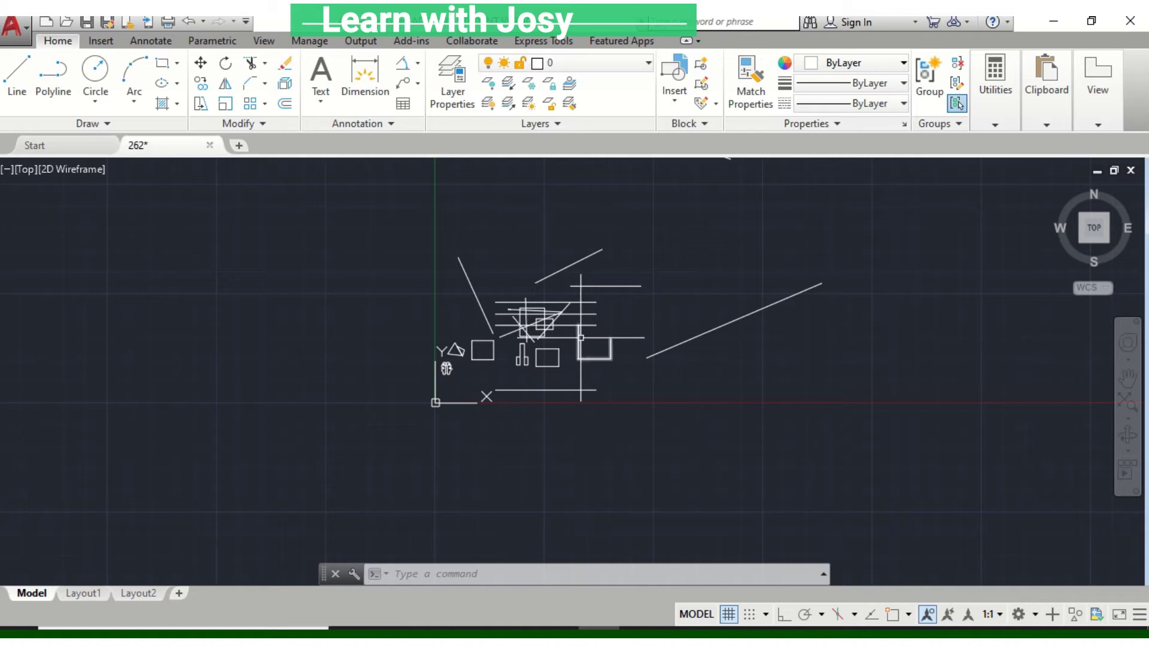
pyautogui.scroll(8, 535, 333)
pyautogui.scroll(5, 538, 323)
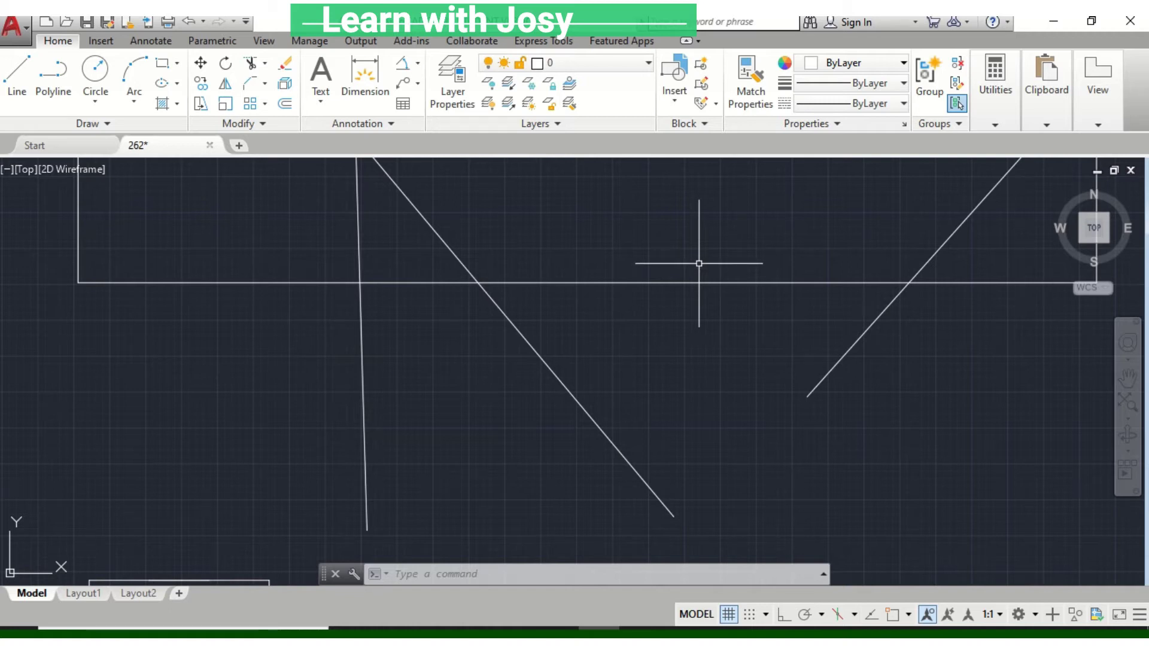
pyautogui.scroll(-6, 699, 263)
pyautogui.moveTo(690, 230)
pyautogui.mouseDown(button='middle')
pyautogui.moveTo(602, 354)
pyautogui.moveTo(620, 394)
pyautogui.mouseUp(button='middle')
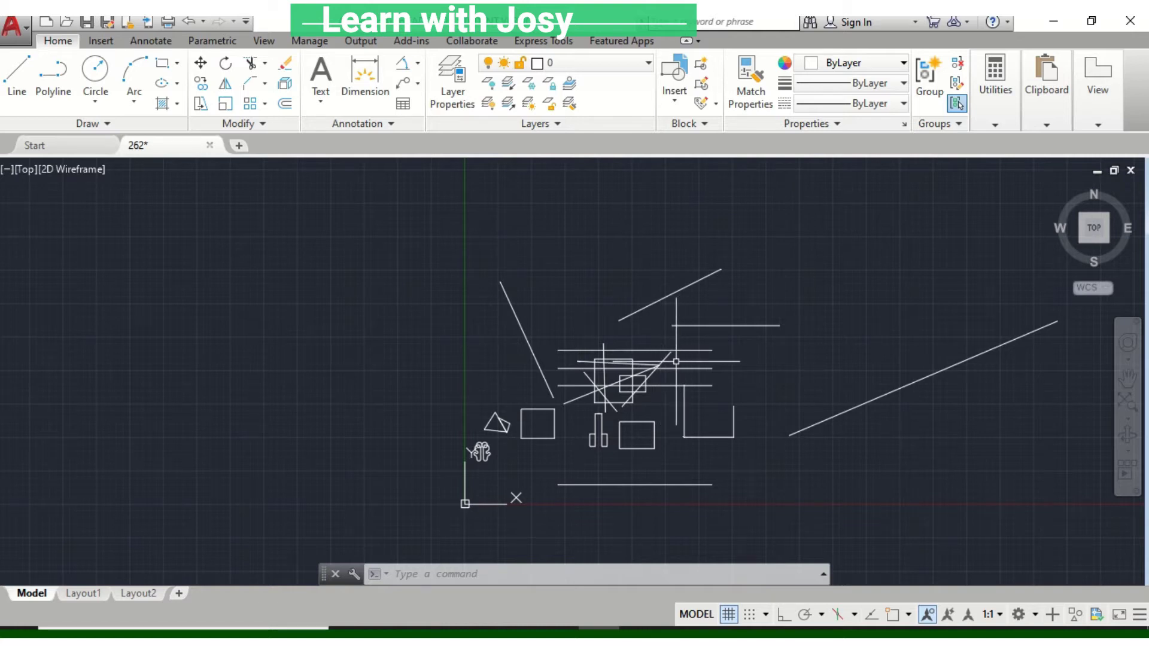
# Inspect the gap between the diagonal line's upper end and the horizontal line above it, and return to the whole group
pyautogui.scroll(5, 675, 361)
pyautogui.scroll(3, 679, 329)
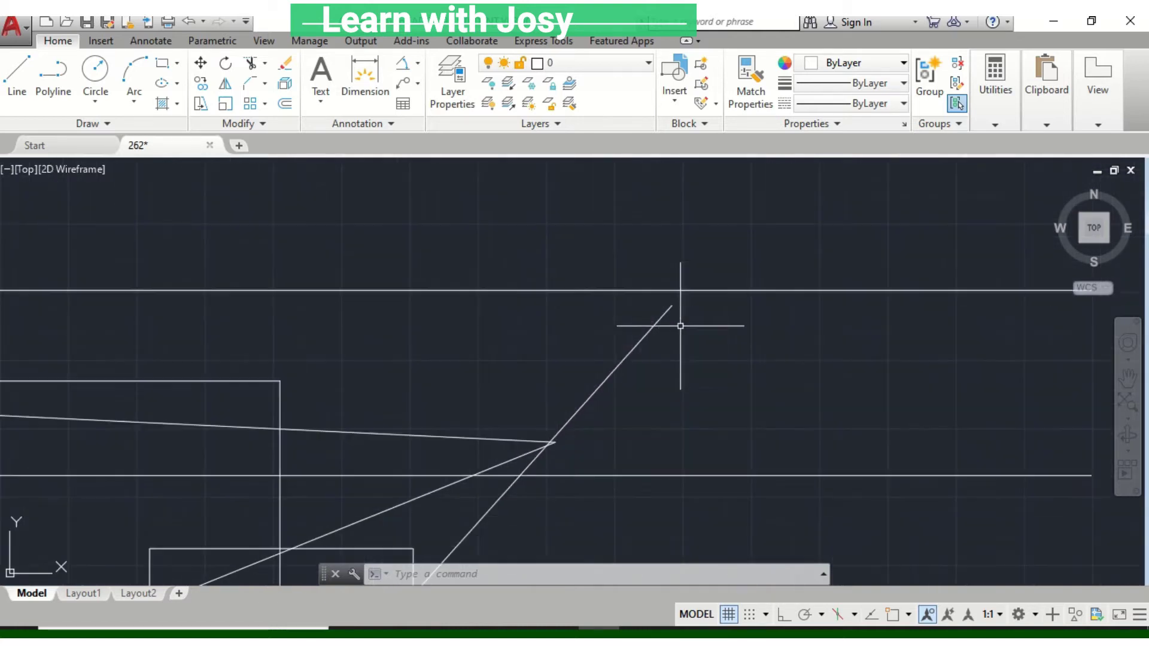
pyautogui.scroll(3, 673, 285)
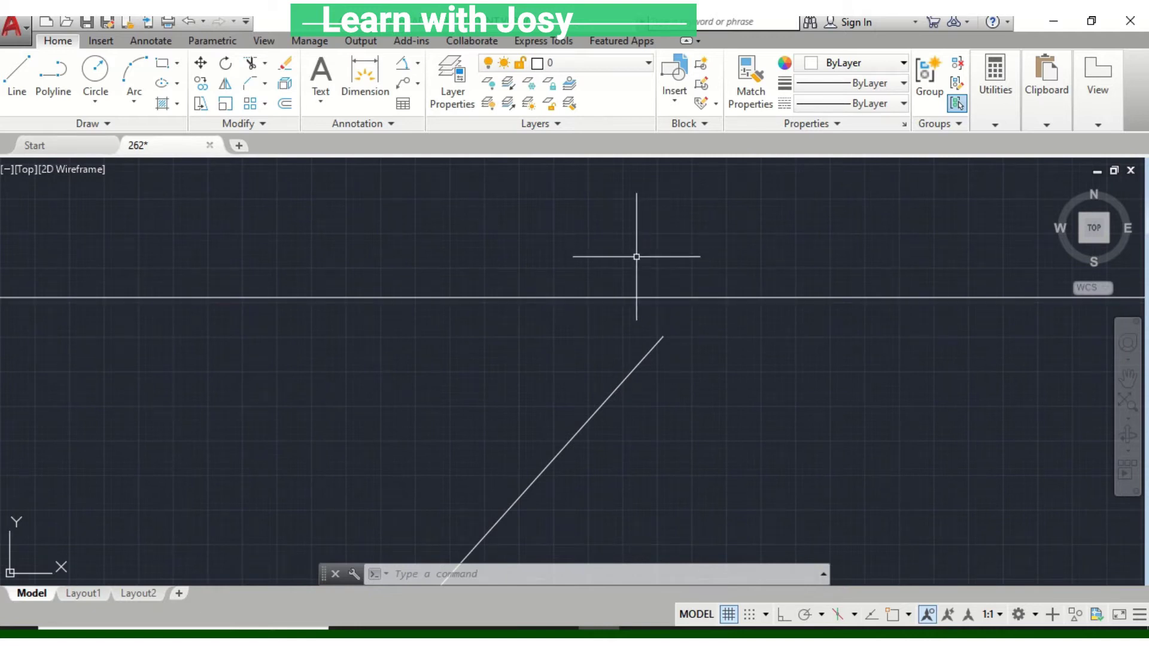
pyautogui.scroll(-5, 688, 358)
pyautogui.moveTo(625, 436)
pyautogui.mouseDown(button='middle')
pyautogui.moveTo(753, 410)
pyautogui.moveTo(541, 365)
pyautogui.moveTo(569, 389)
pyautogui.moveTo(450, 382)
pyautogui.moveTo(628, 386)
pyautogui.moveTo(682, 369)
pyautogui.moveTo(690, 379)
pyautogui.moveTo(605, 383)
pyautogui.mouseUp(button='middle')
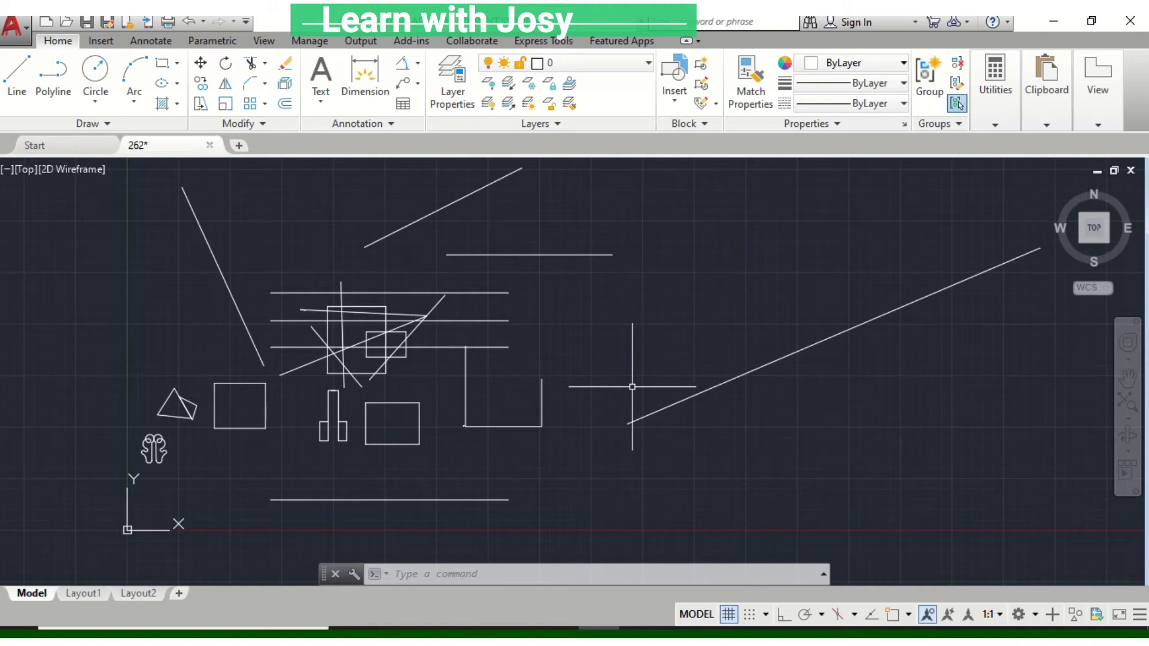
pyautogui.moveTo(637, 368)
pyautogui.mouseDown(button='middle')
pyautogui.moveTo(507, 374)
pyautogui.moveTo(741, 366)
pyautogui.moveTo(777, 308)
pyautogui.moveTo(606, 390)
pyautogui.moveTo(634, 325)
pyautogui.mouseUp(button='middle')
# Examine the mirrored curved shape near the origin up close, and return to the neighbouring shapes
pyautogui.scroll(4, 488, 338)
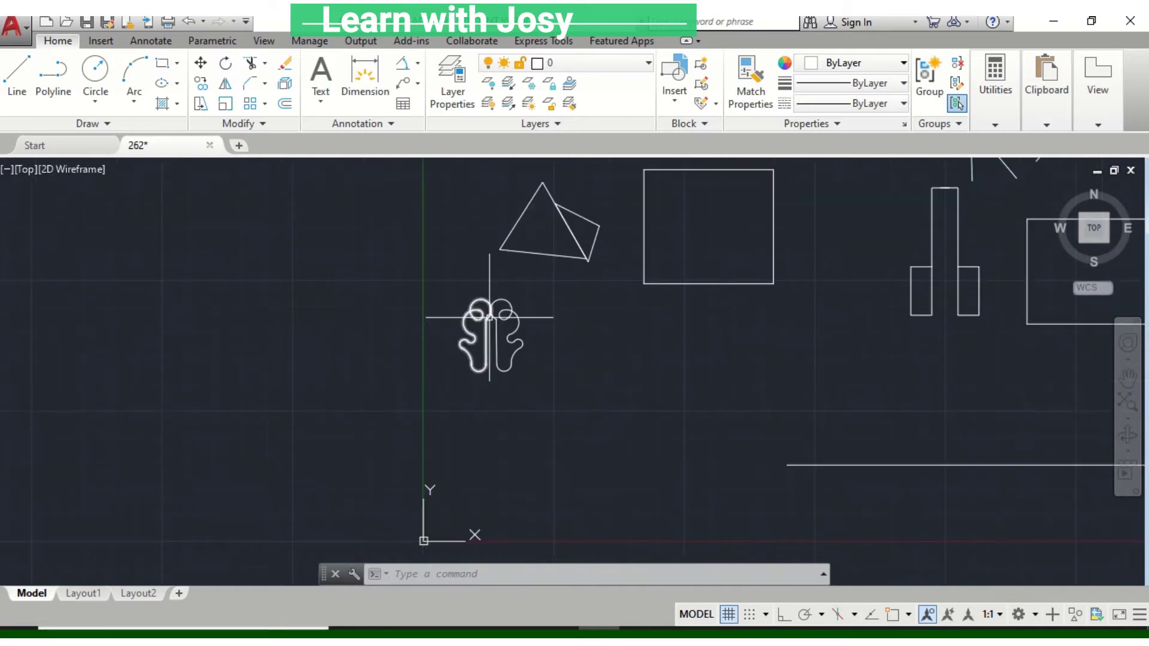
pyautogui.scroll(5, 489, 317)
pyautogui.scroll(2, 488, 294)
pyautogui.scroll(-5, 502, 275)
pyautogui.scroll(2, 482, 366)
pyautogui.scroll(-5, 482, 367)
pyautogui.scroll(1, 683, 323)
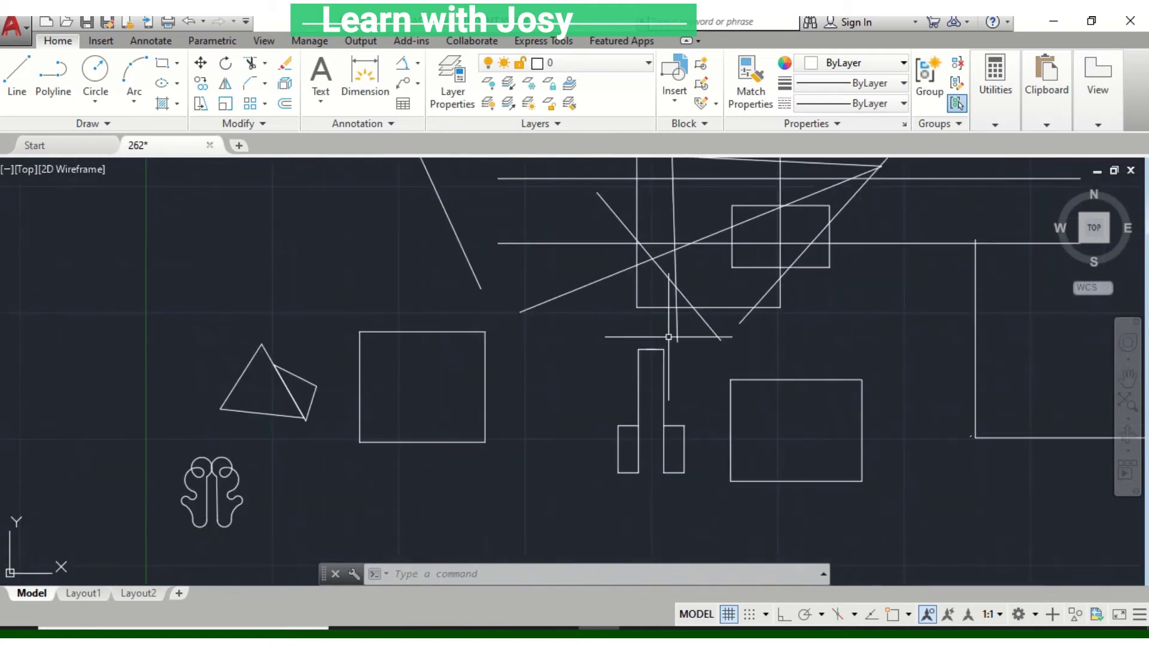
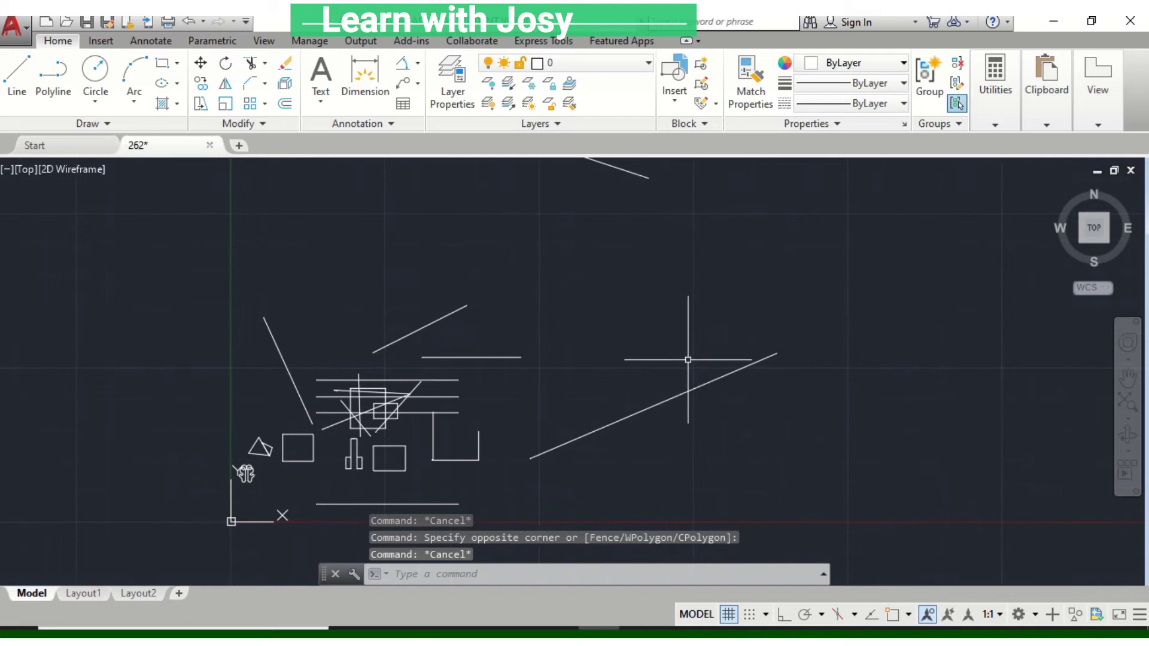
# Select the long inclined line beside the group of shapes by picking it directly, and clear the selection
pyautogui.moveTo(748, 330); pyautogui.dragTo(743, 316, button='middle')
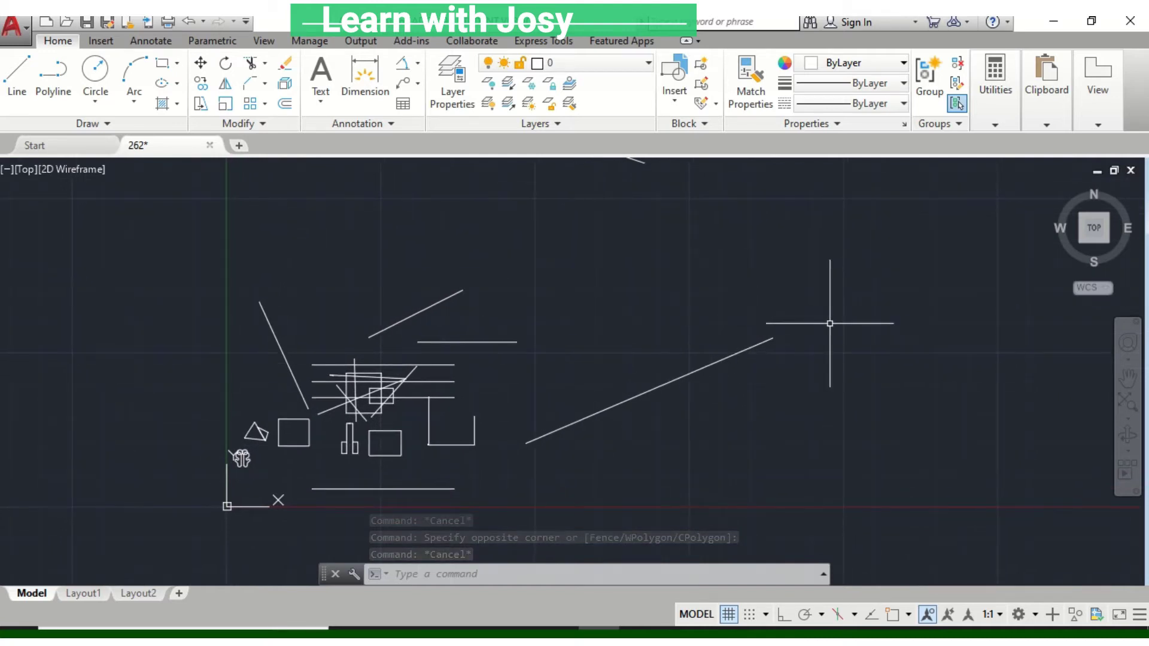
pyautogui.moveTo(694, 383); pyautogui.dragTo(680, 403, button='middle')
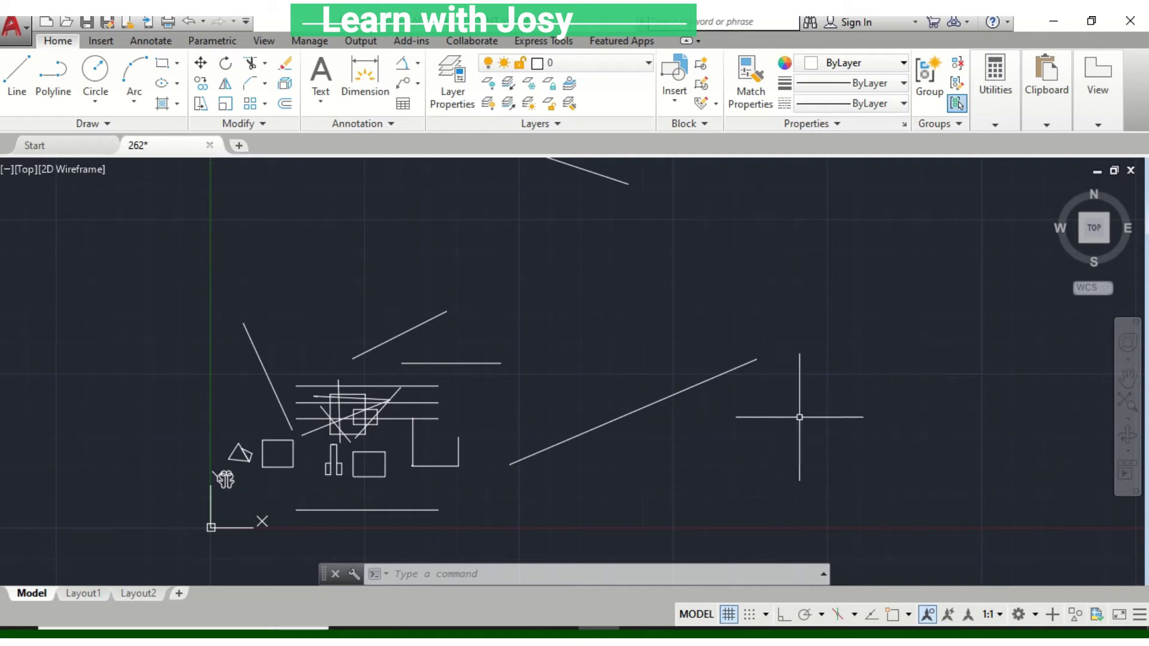
pyautogui.click(650, 404)
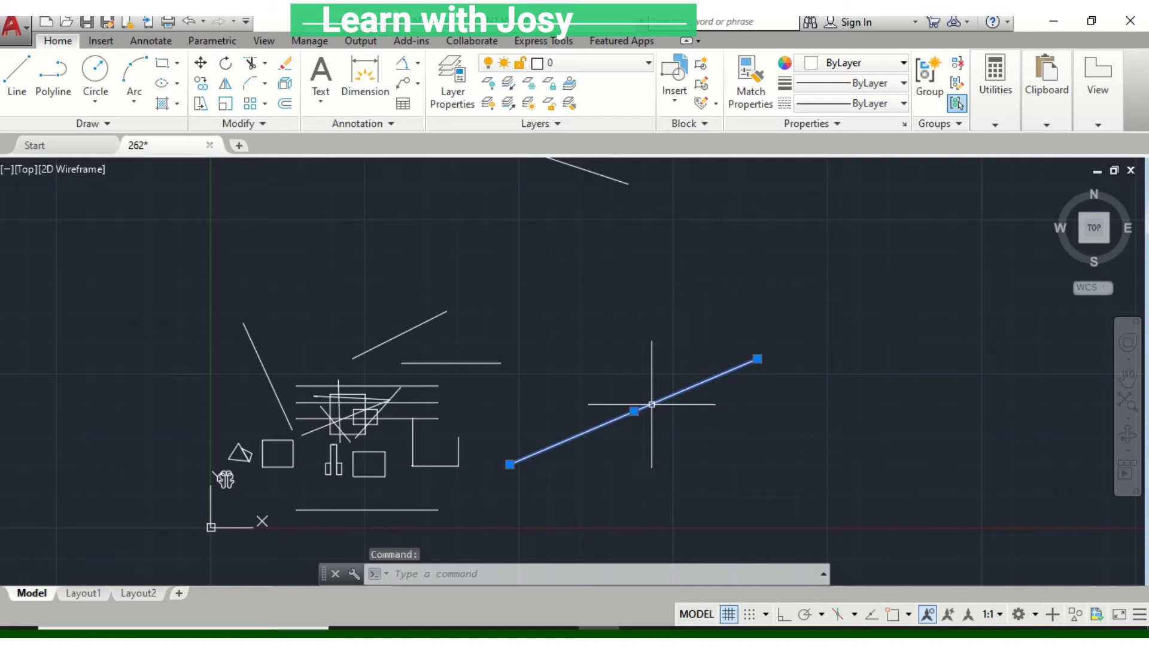
pyautogui.press('Escape')
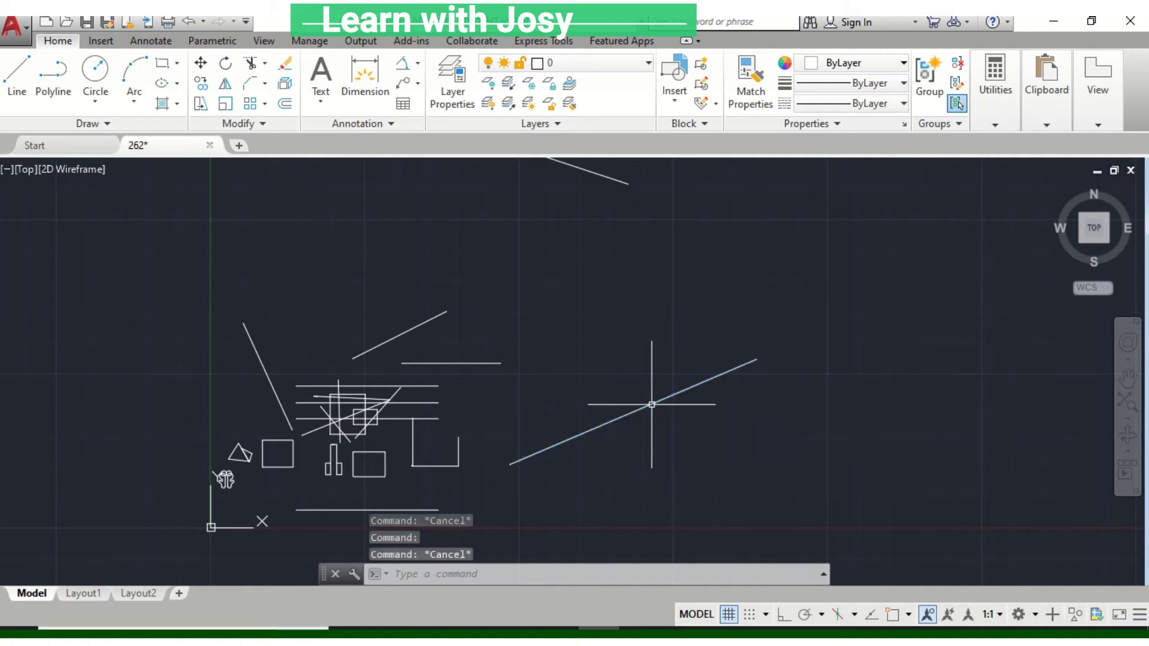
# Select the long inclined line with a crossing selection that covers only part of it, and clear the selection
pyautogui.click(815, 316)
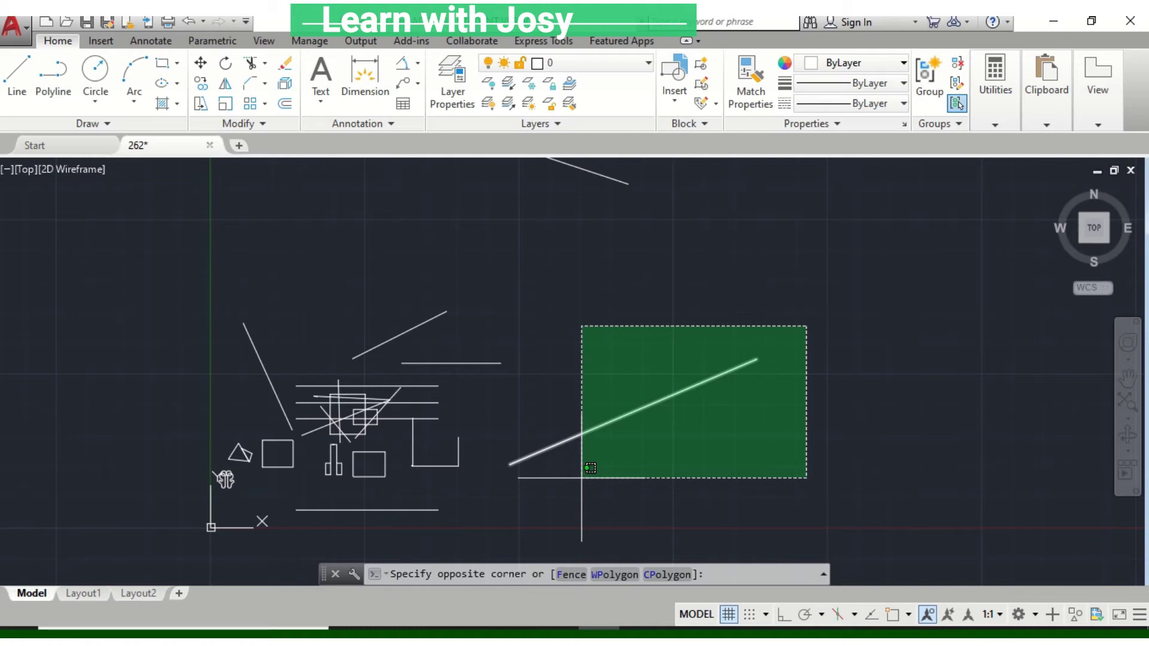
pyautogui.click(581, 478)
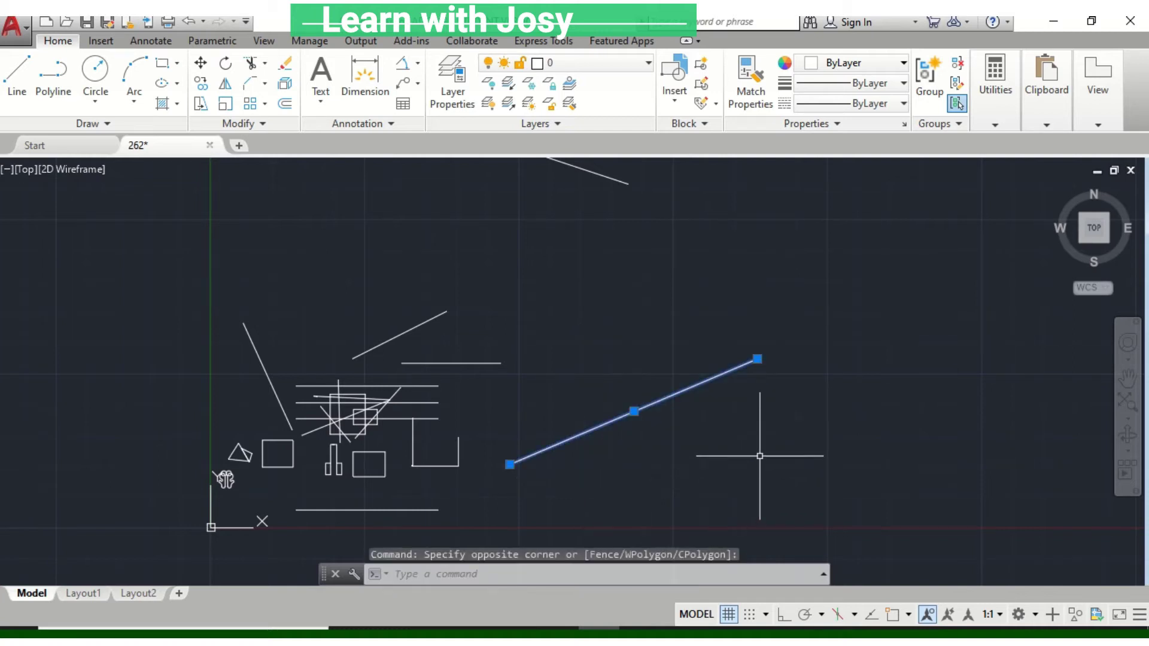
pyautogui.press('Escape')
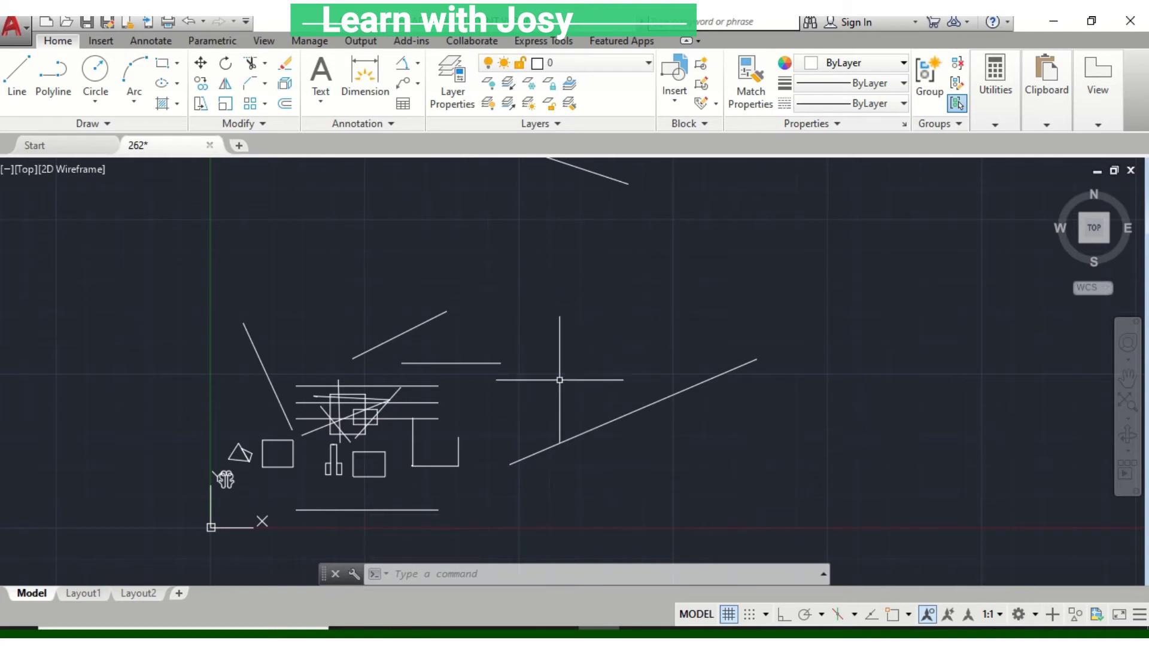
# Try to select the long inclined line with a window selection that leaves its lower end outside
pyautogui.click(523, 331)
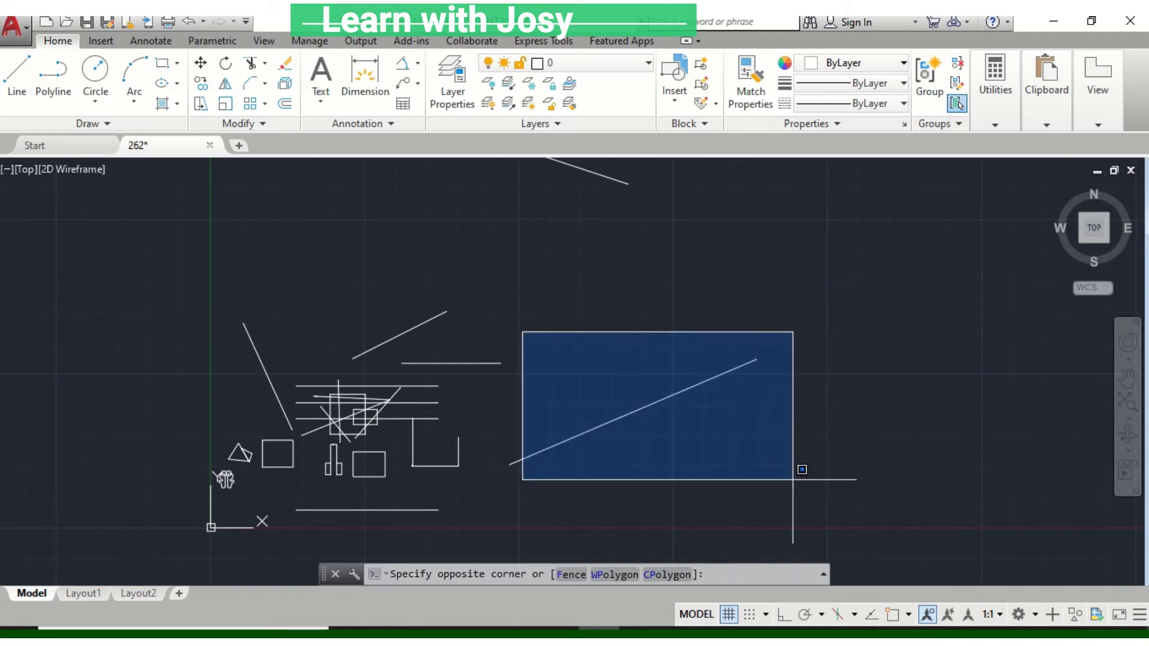
pyautogui.click(847, 479)
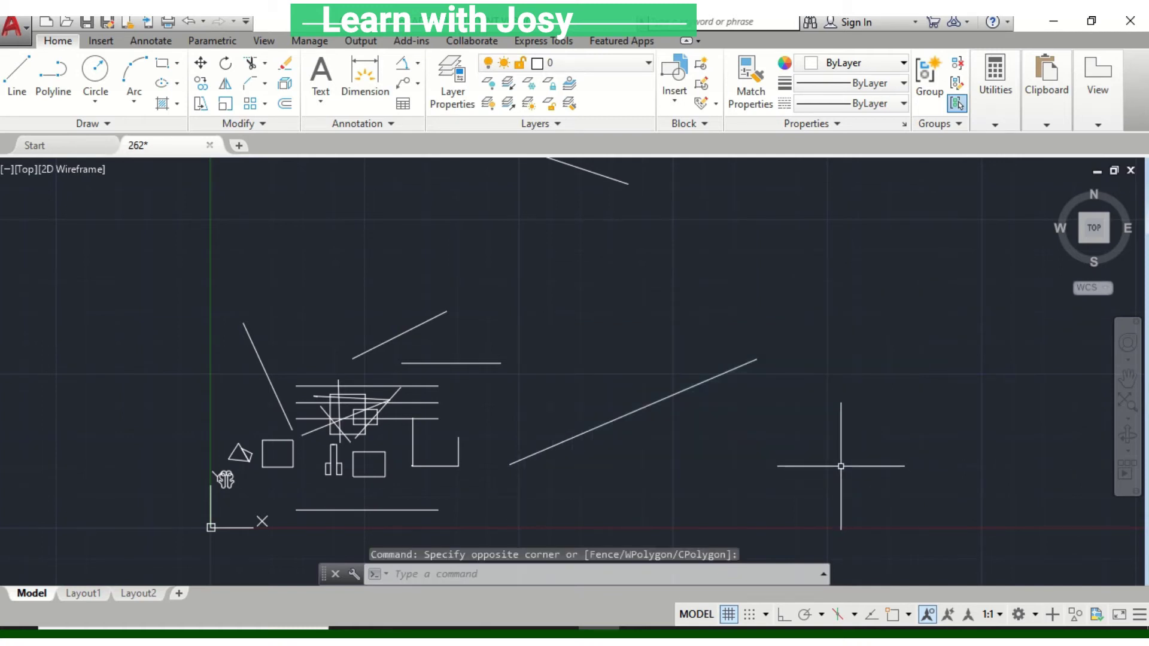
# Select the long inclined line with a crossing selection over its upper part only, and clear the selection
pyautogui.click(854, 256)
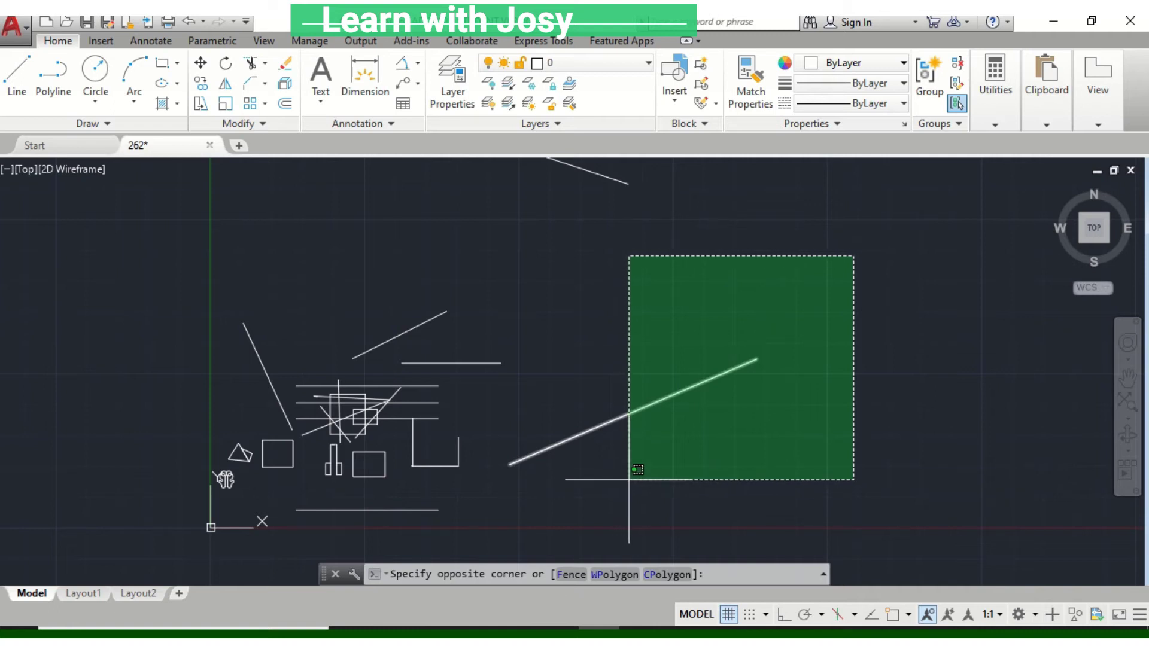
pyautogui.click(629, 478)
pyautogui.press('Escape')
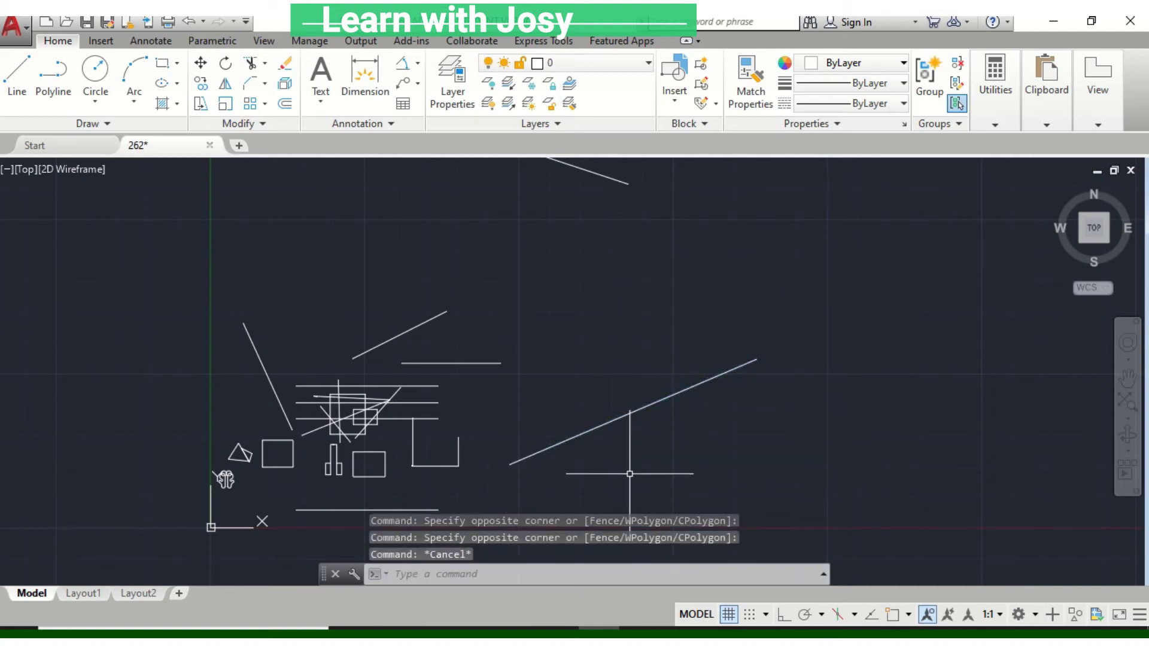
# Select the long inclined line with a window selection that encloses it completely, and clear the selection
pyautogui.moveTo(608, 437); pyautogui.dragTo(614, 404, button='middle')
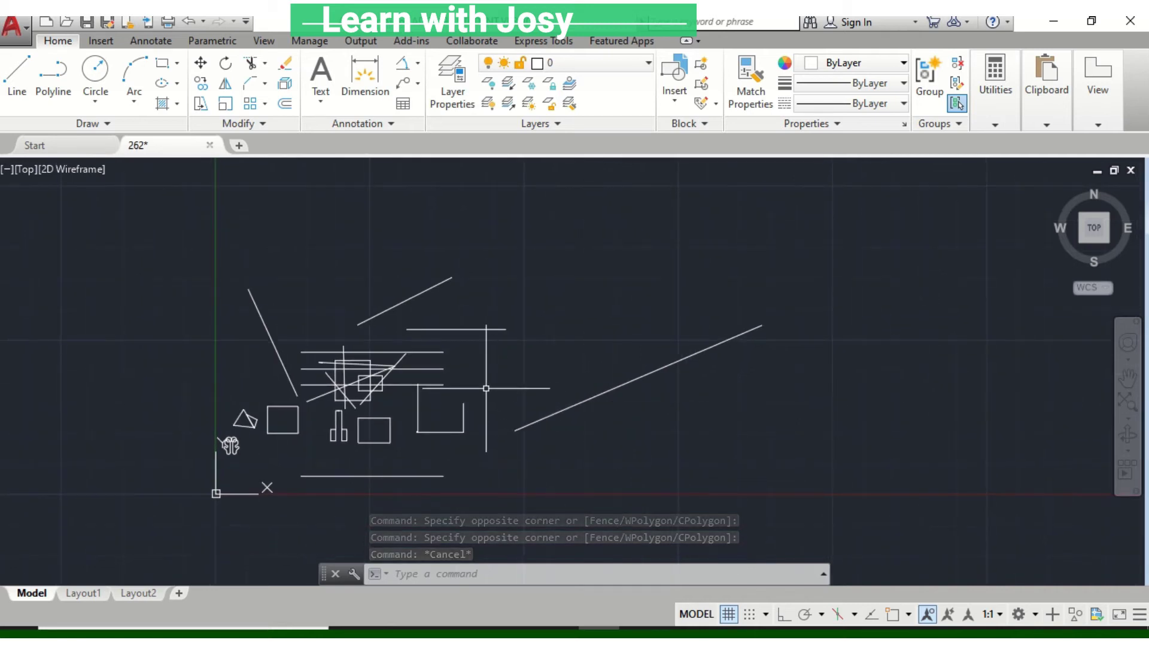
pyautogui.click(490, 240)
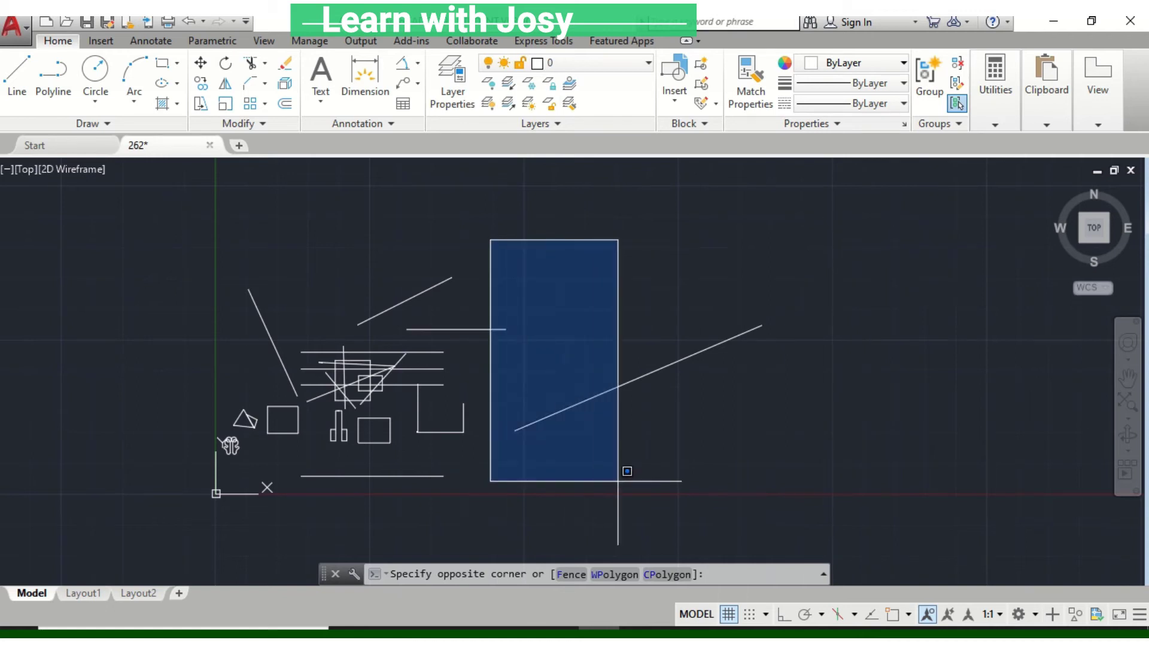
pyautogui.click(807, 486)
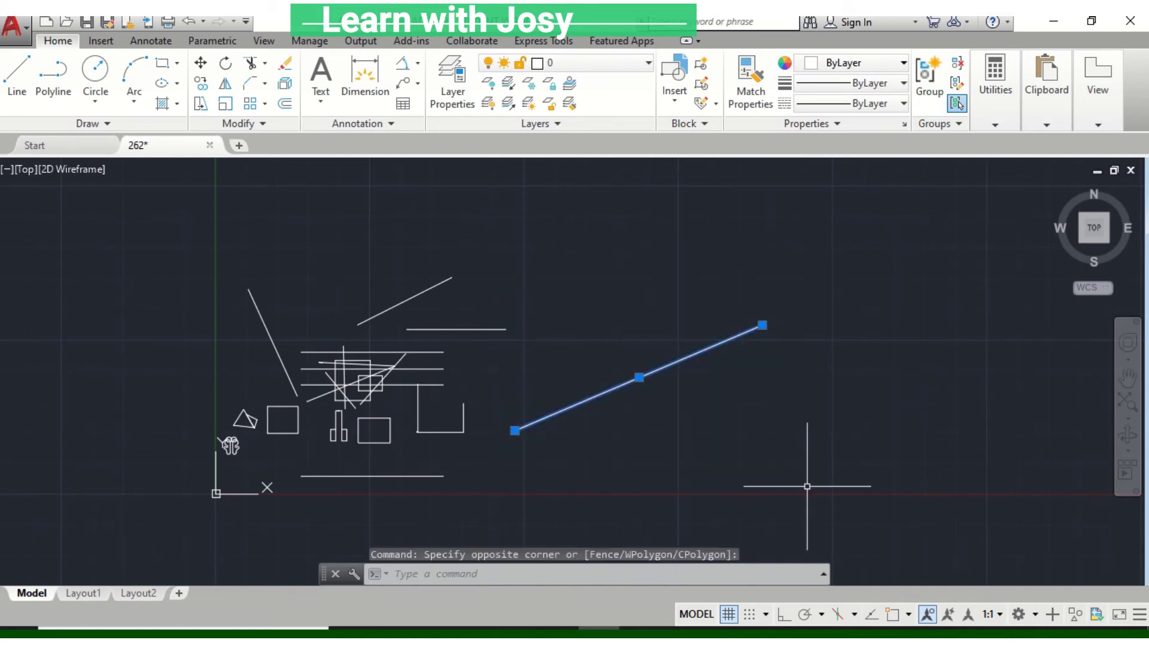
pyautogui.moveTo(744, 464)
pyautogui.mouseDown(button='middle')
pyautogui.moveTo(833, 465)
pyautogui.moveTo(692, 393)
pyautogui.moveTo(602, 279)
pyautogui.moveTo(543, 296)
pyautogui.mouseUp(button='middle')
pyautogui.press('Escape')
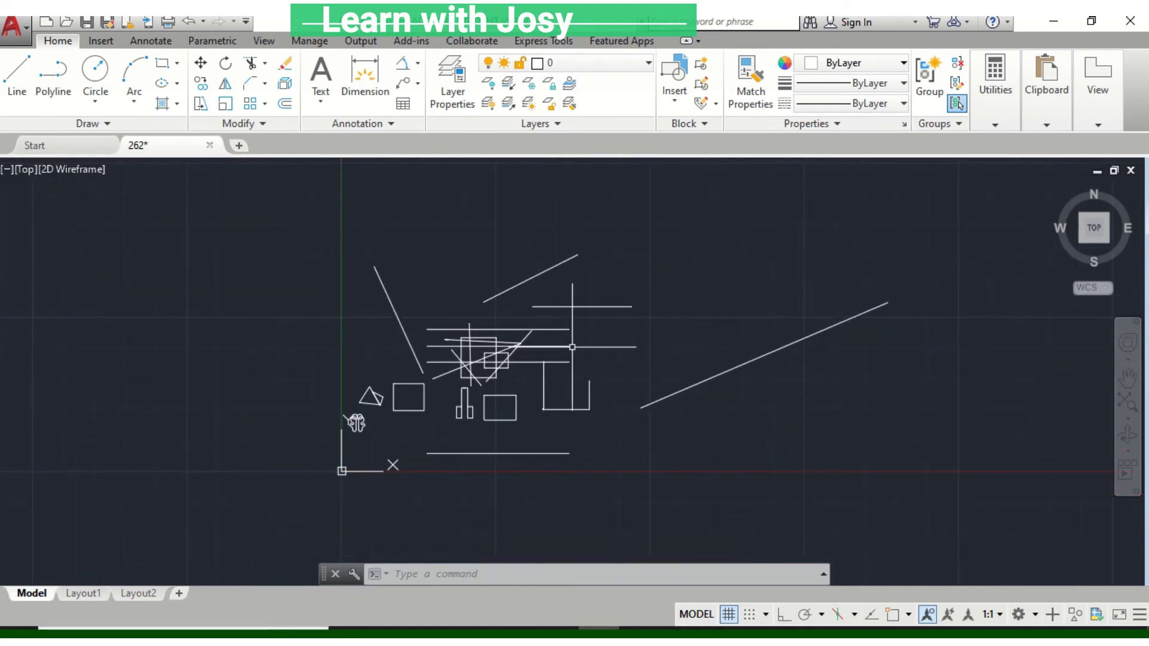
# Select the central shapes and the long inclined line with one crossing selection that covers some of them only partly, and clear the selection
pyautogui.scroll(2, 537, 357)
pyautogui.moveTo(537, 357); pyautogui.dragTo(612, 372, button='middle')
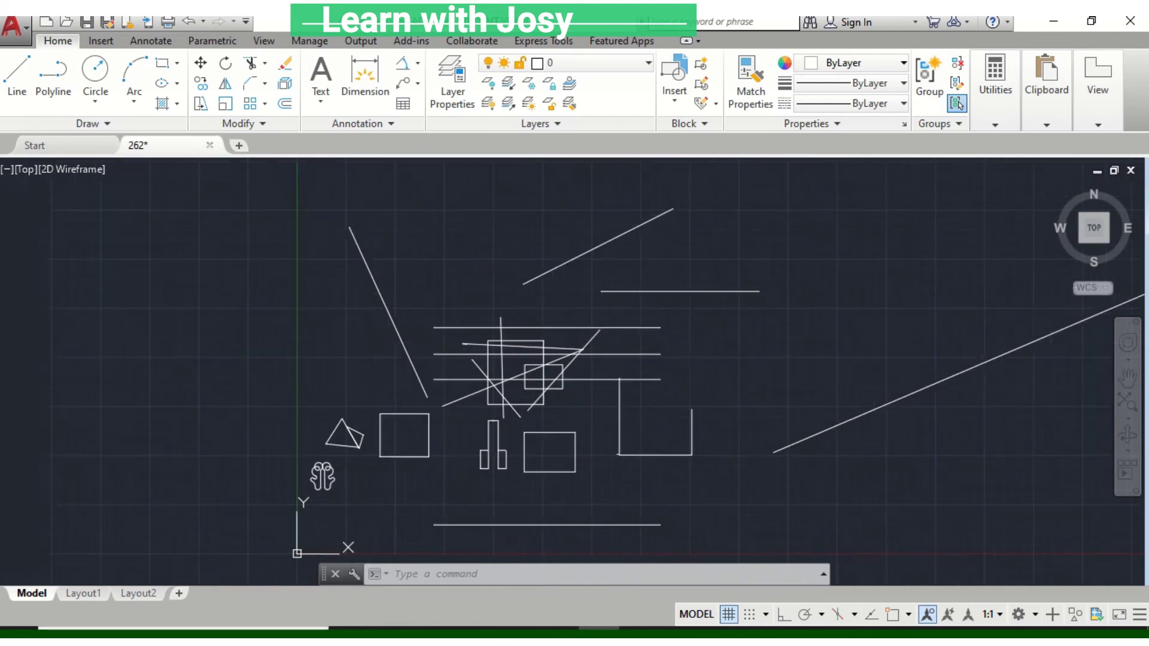
pyautogui.click(841, 195)
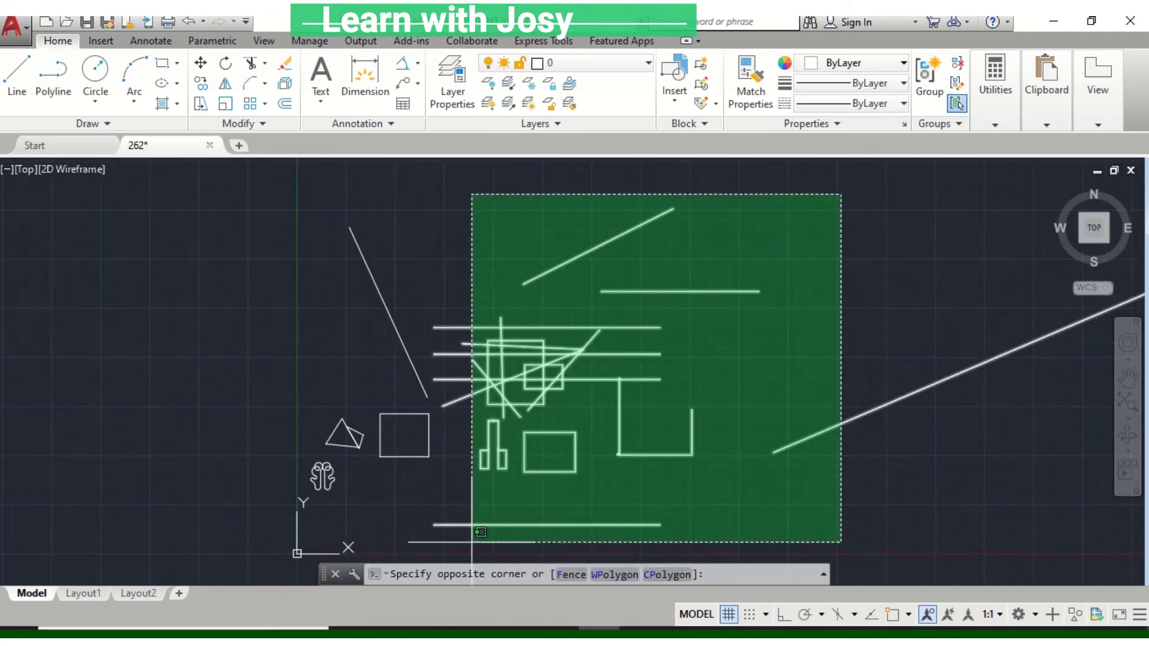
pyautogui.click(478, 541)
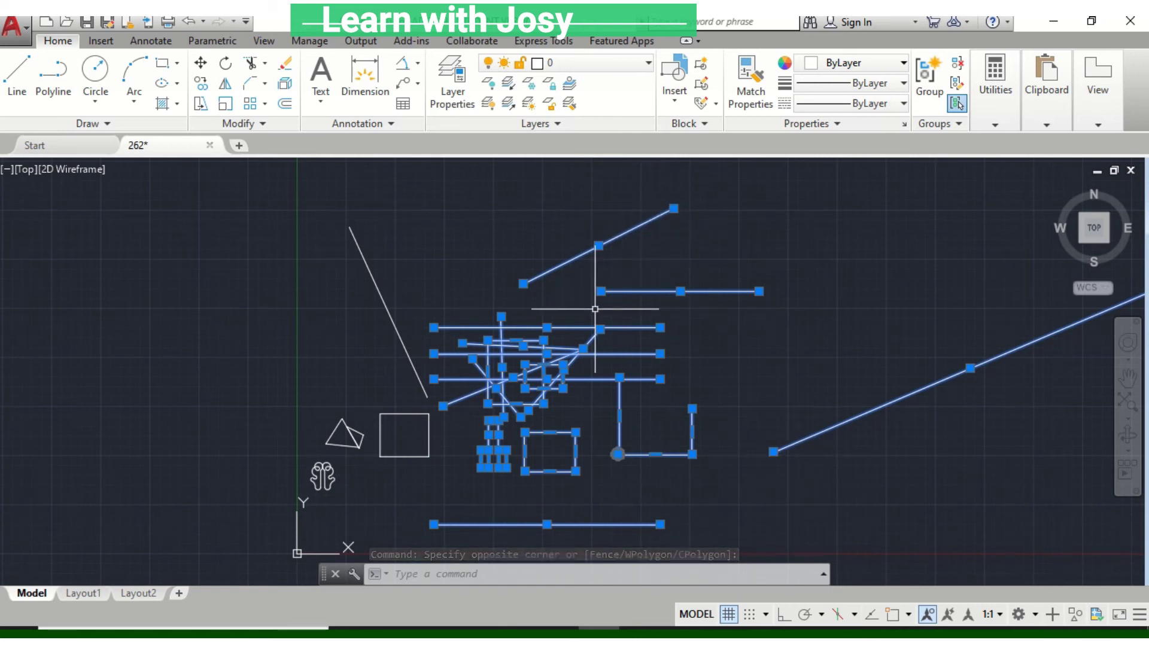
pyautogui.press('Escape')
# Select the central shapes with a window selection that leaves the ends of the long horizontal lines outside, and clear the selection
pyautogui.click(447, 206)
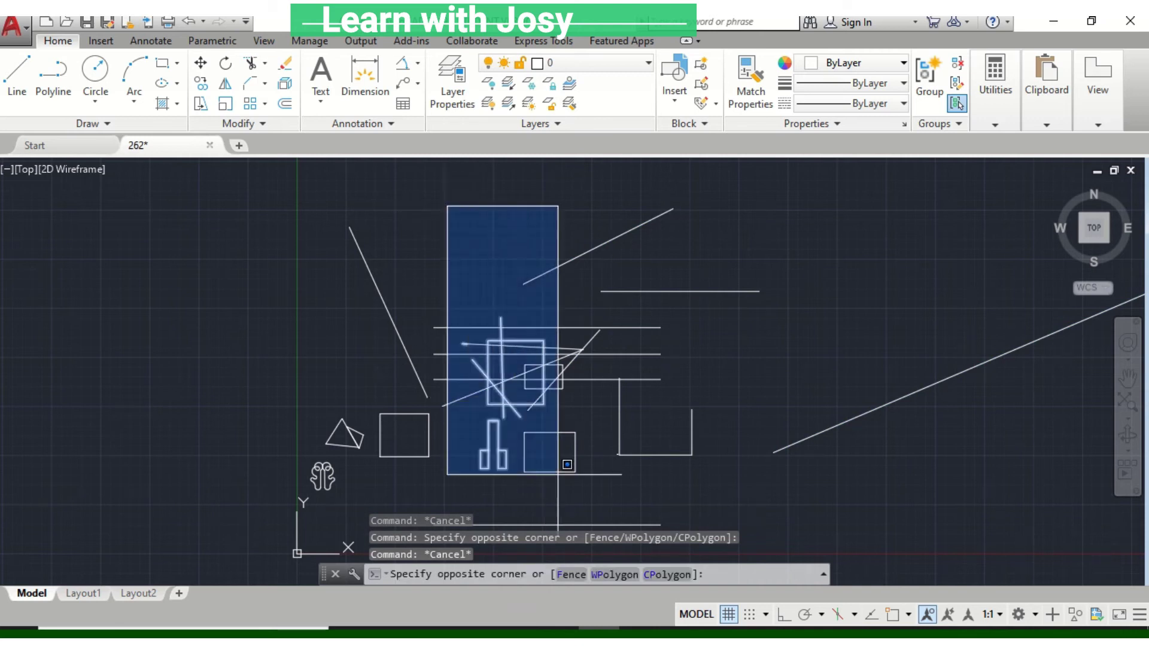
pyautogui.click(740, 535)
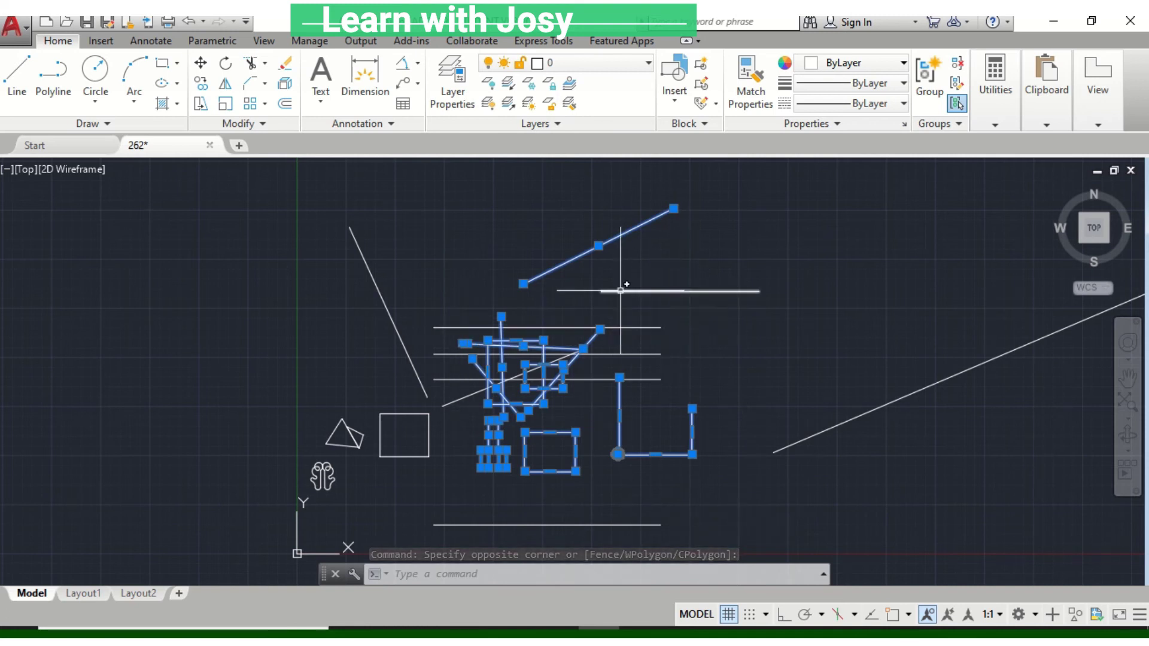
pyautogui.moveTo(621, 291)
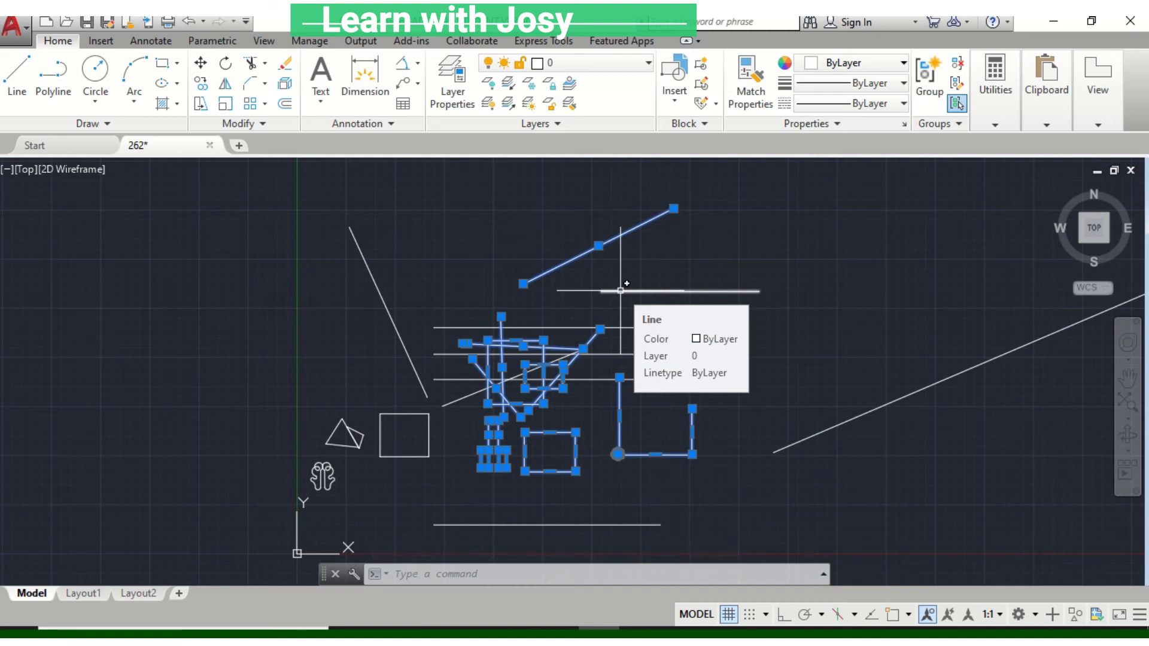
pyautogui.press('Escape')
# Select the central shapes, all the horizontal lines and the long inclined line with one large window selection, and clear the selection
pyautogui.click(435, 199)
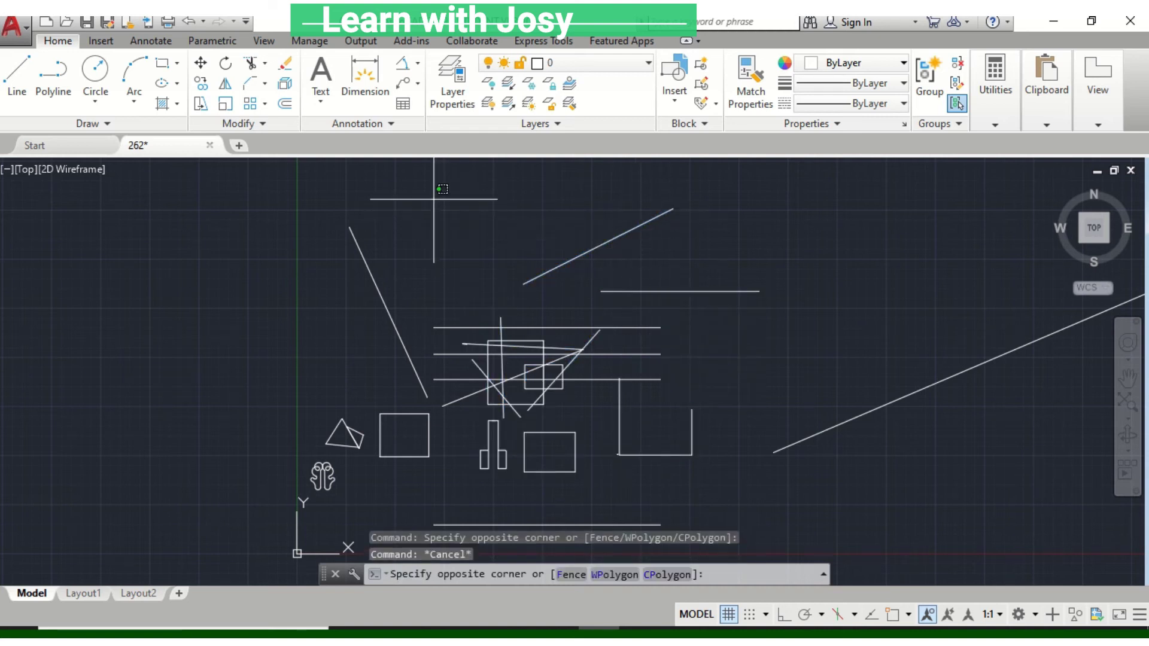
pyautogui.press('Escape')
pyautogui.click(406, 183)
pyautogui.scroll(-4, 538, 389)
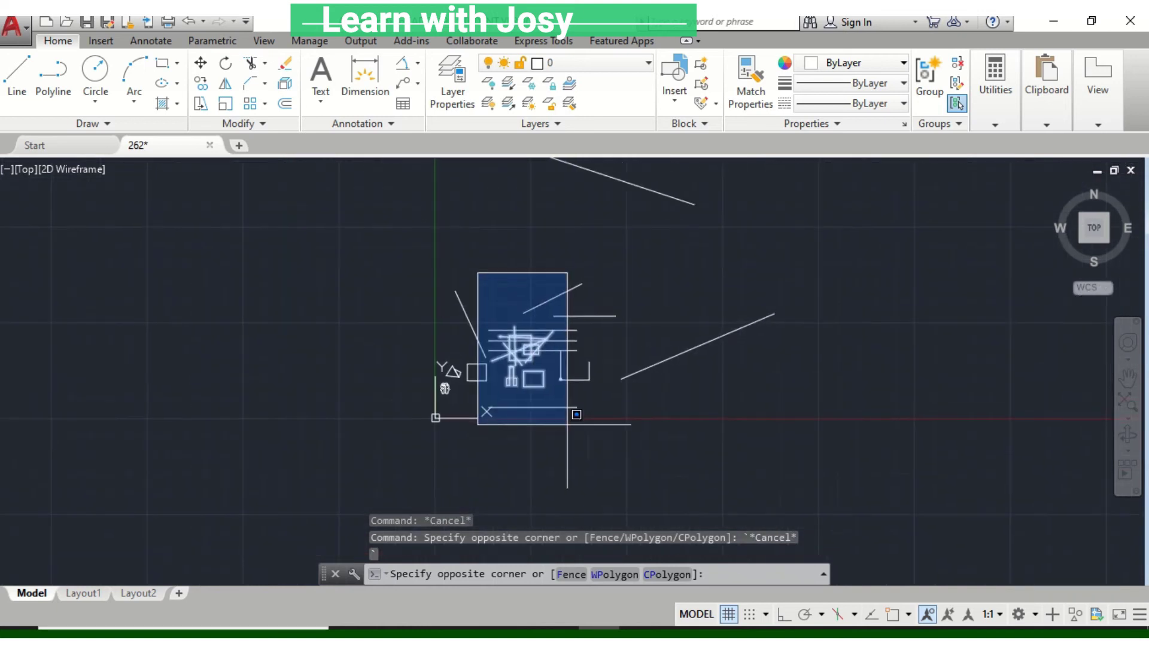
pyautogui.click(837, 464)
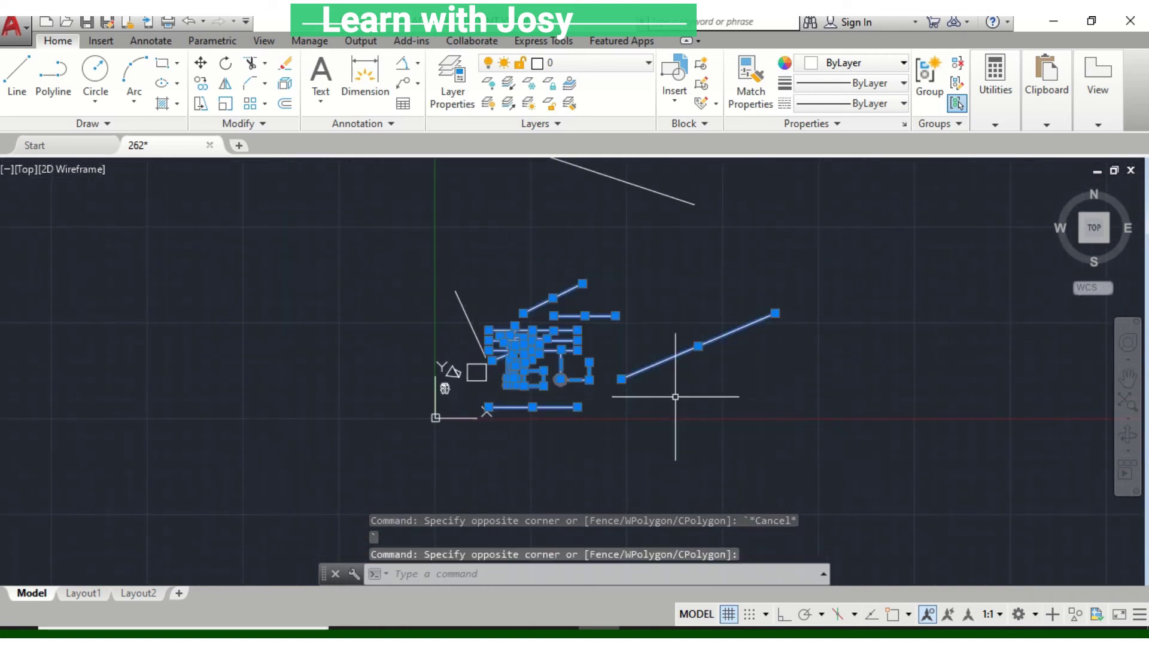
pyautogui.scroll(2, 610, 380)
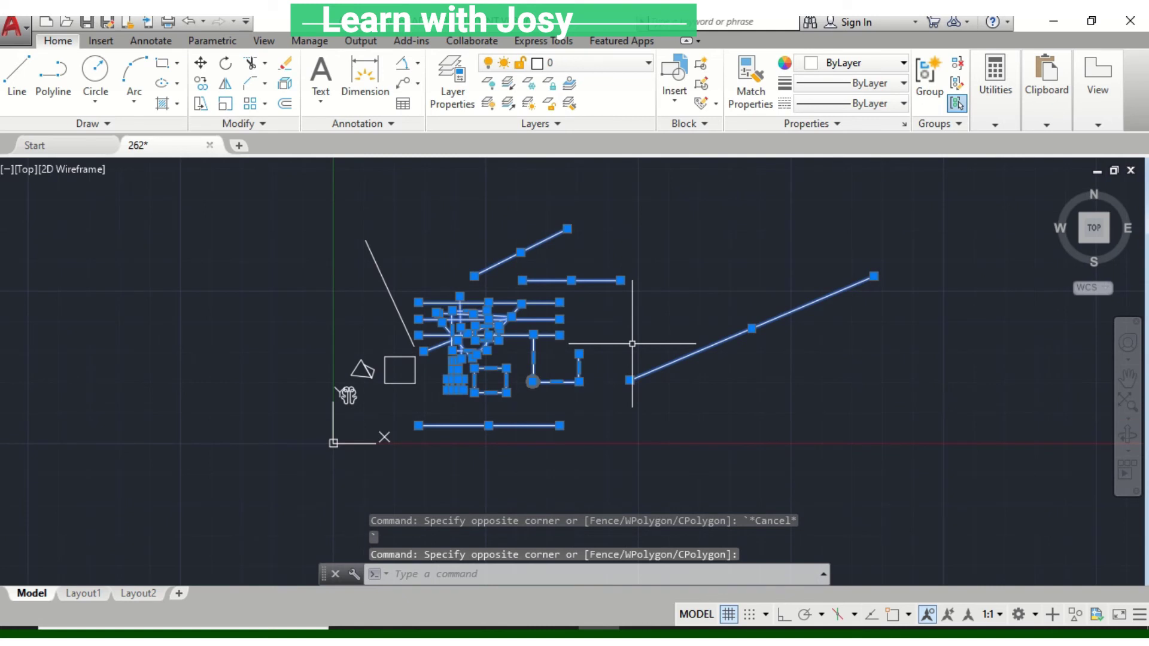
pyautogui.press('Escape')
pyautogui.moveTo(632, 344); pyautogui.dragTo(637, 363, button='middle')
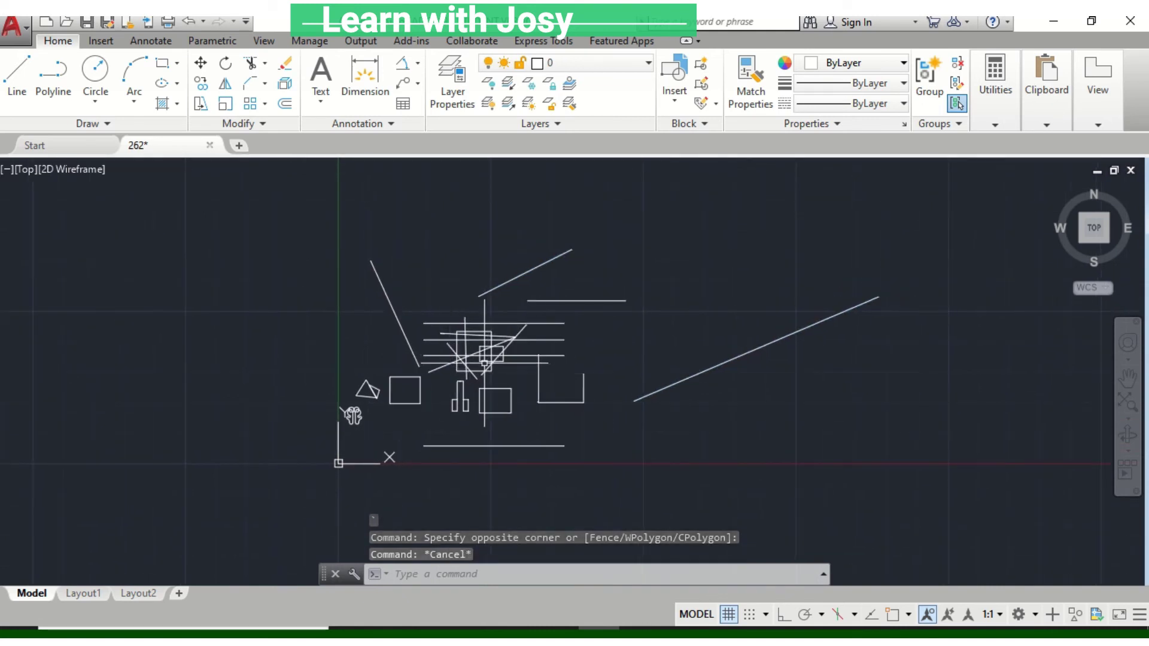
# Select the two overlapping rectangles among the crossing lines by picking each one individually, and clear the selection
pyautogui.scroll(3, 523, 340)
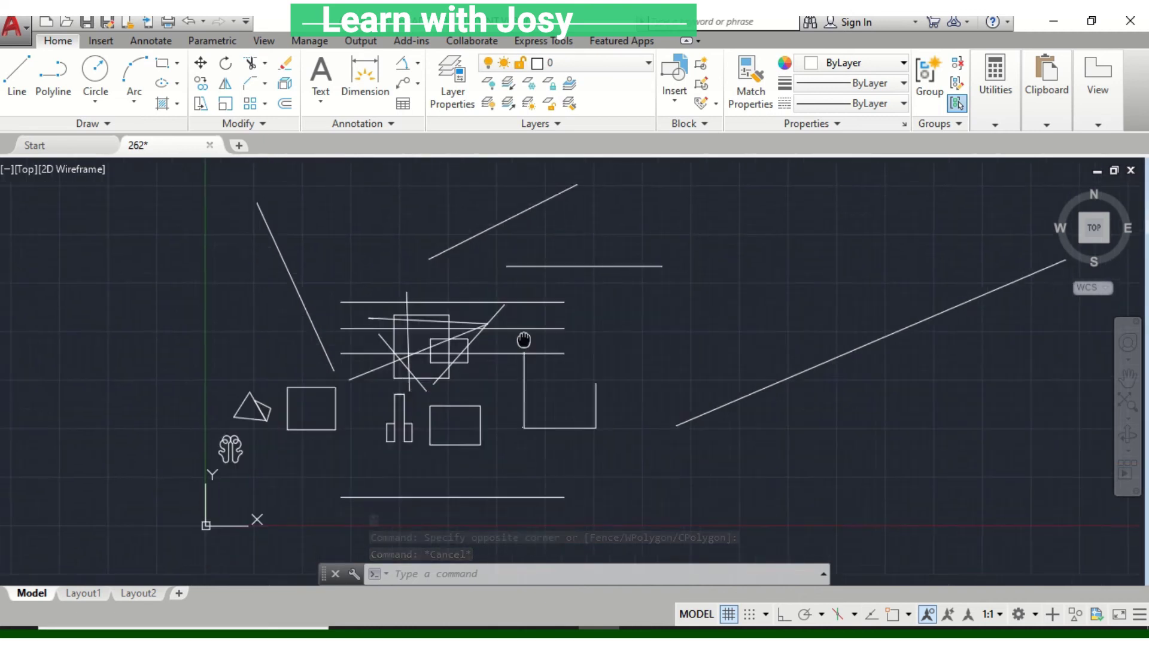
pyautogui.moveTo(524, 340); pyautogui.dragTo(533, 327, button='middle')
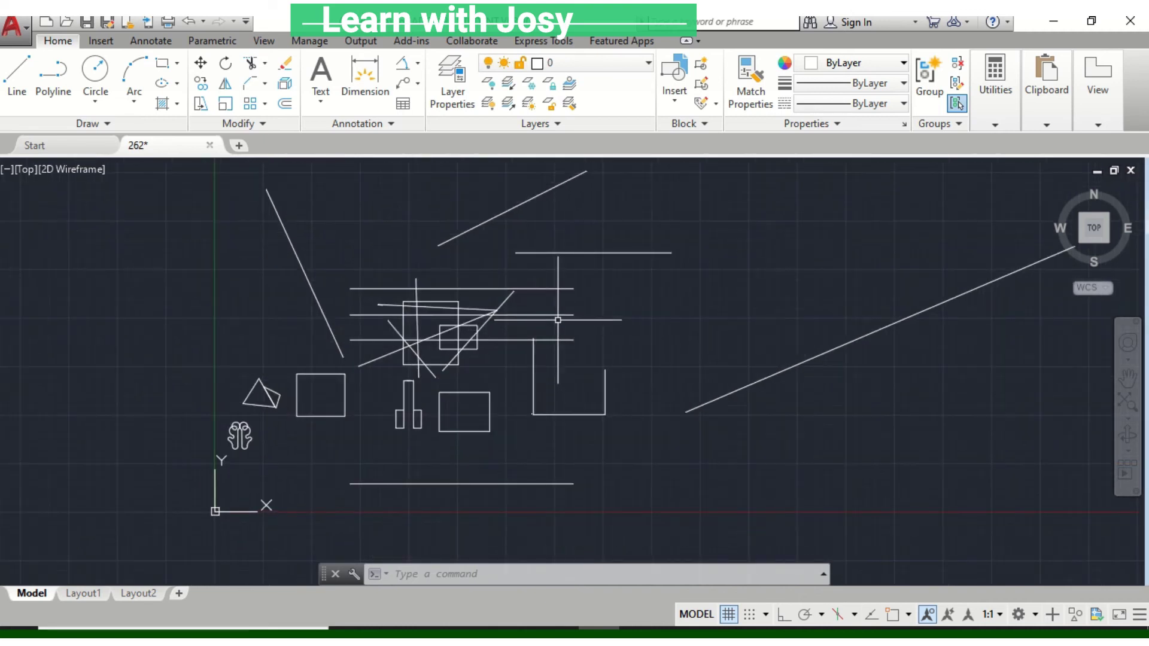
pyautogui.moveTo(464, 351); pyautogui.dragTo(496, 391, button='middle')
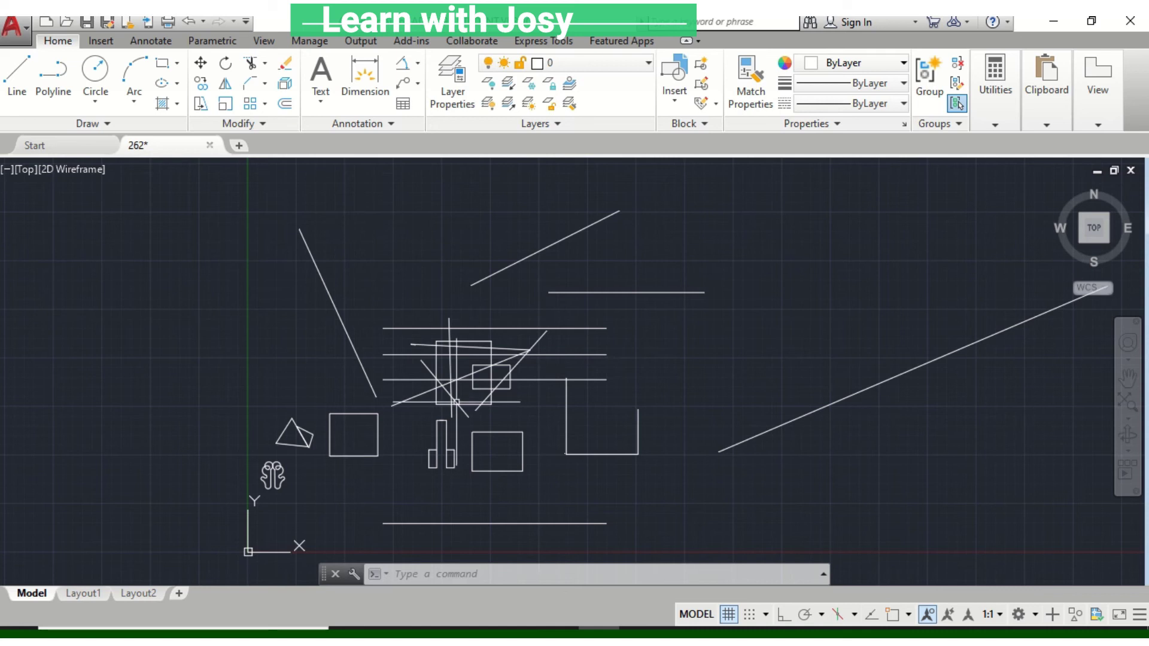
pyautogui.moveTo(509, 470); pyautogui.dragTo(596, 443, button='middle')
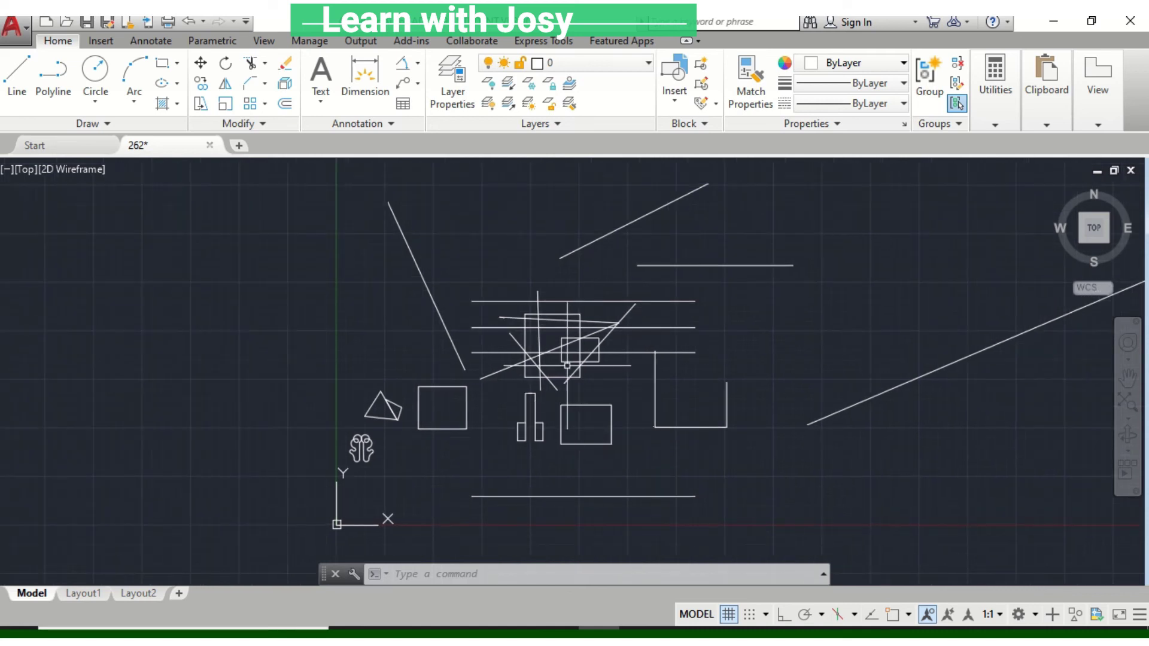
pyautogui.moveTo(567, 365); pyautogui.dragTo(495, 363, button='middle')
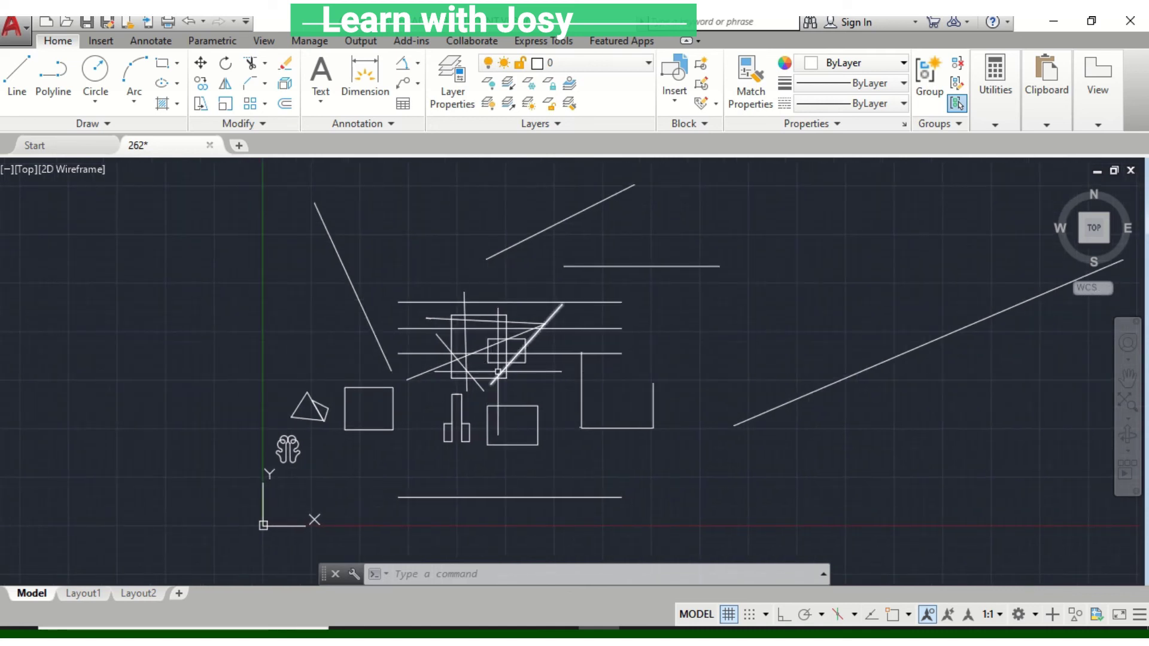
pyautogui.scroll(4, 496, 363)
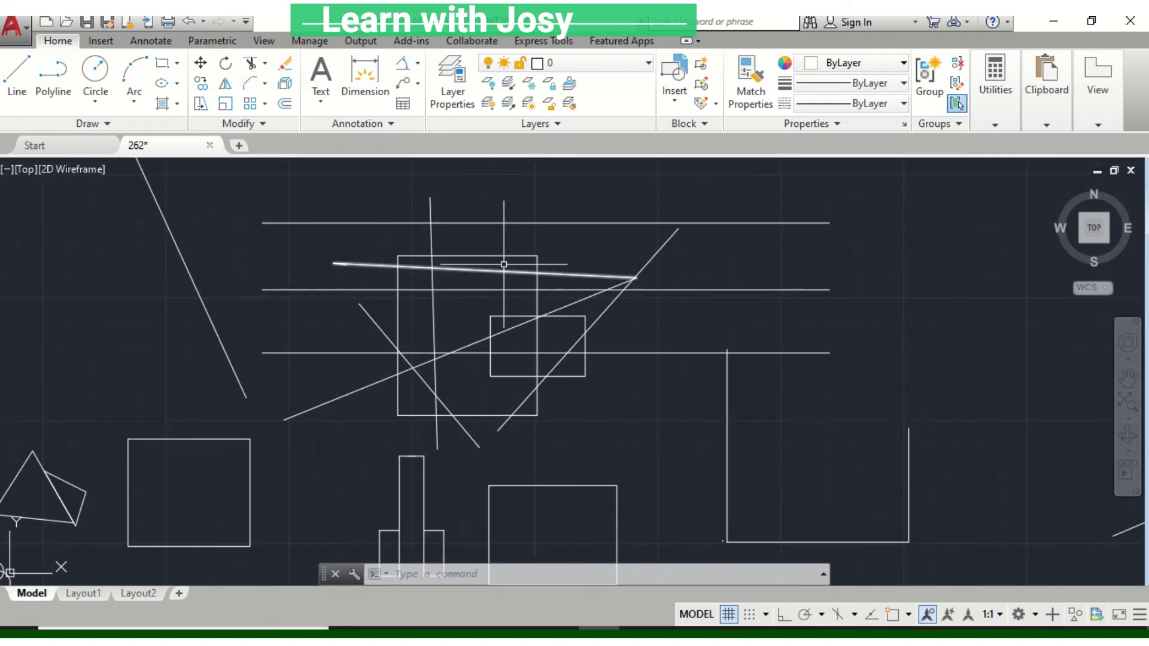
pyautogui.click(501, 257)
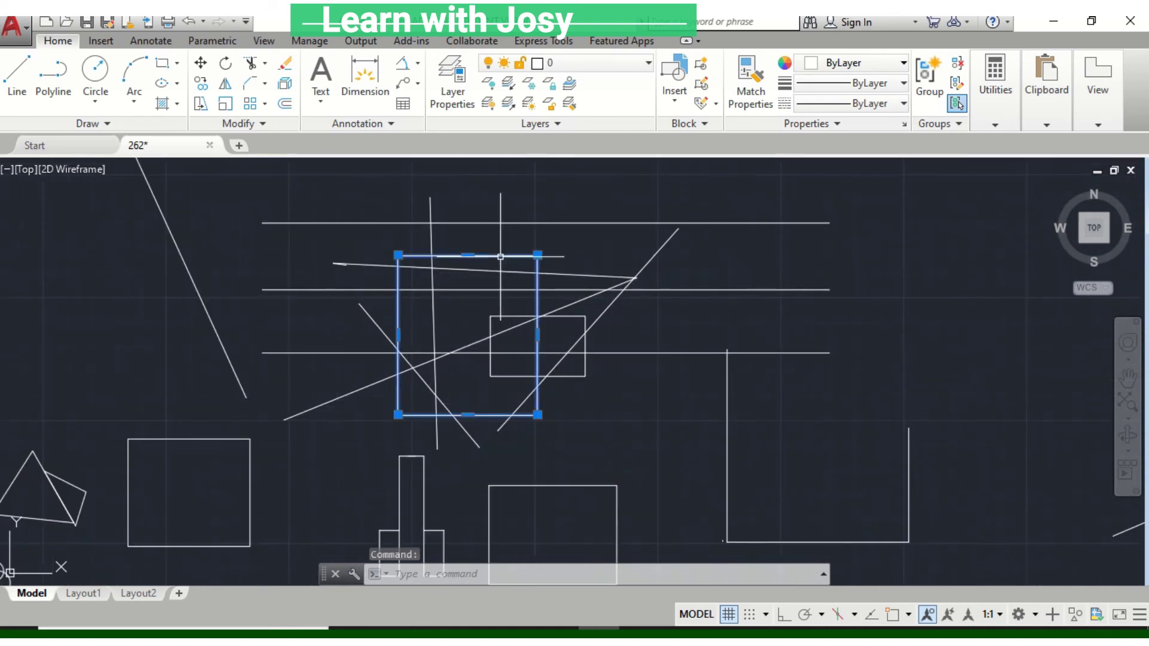
pyautogui.click(560, 317)
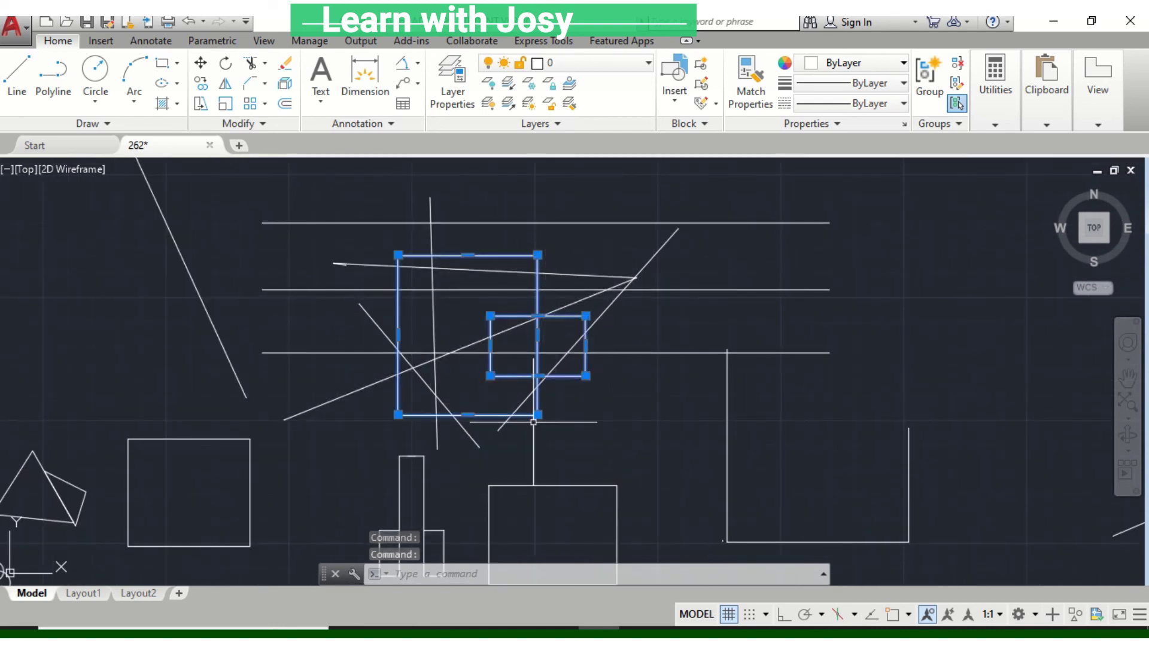
pyautogui.scroll(-6, 539, 404)
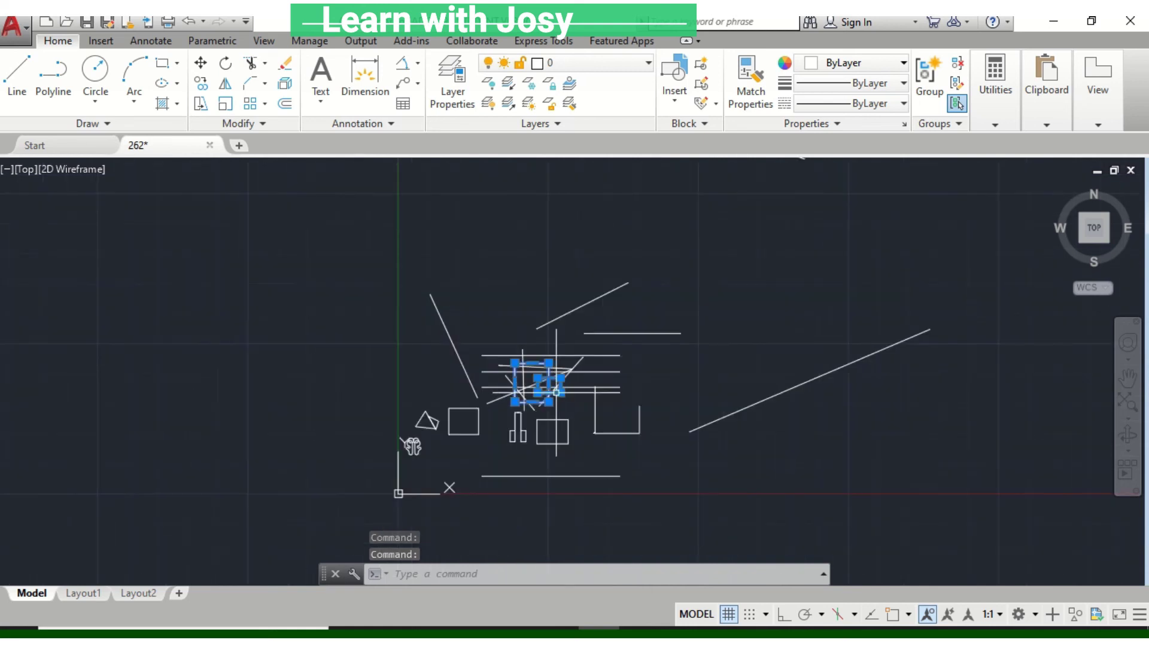
pyautogui.press('Escape')
pyautogui.scroll(5, 539, 389)
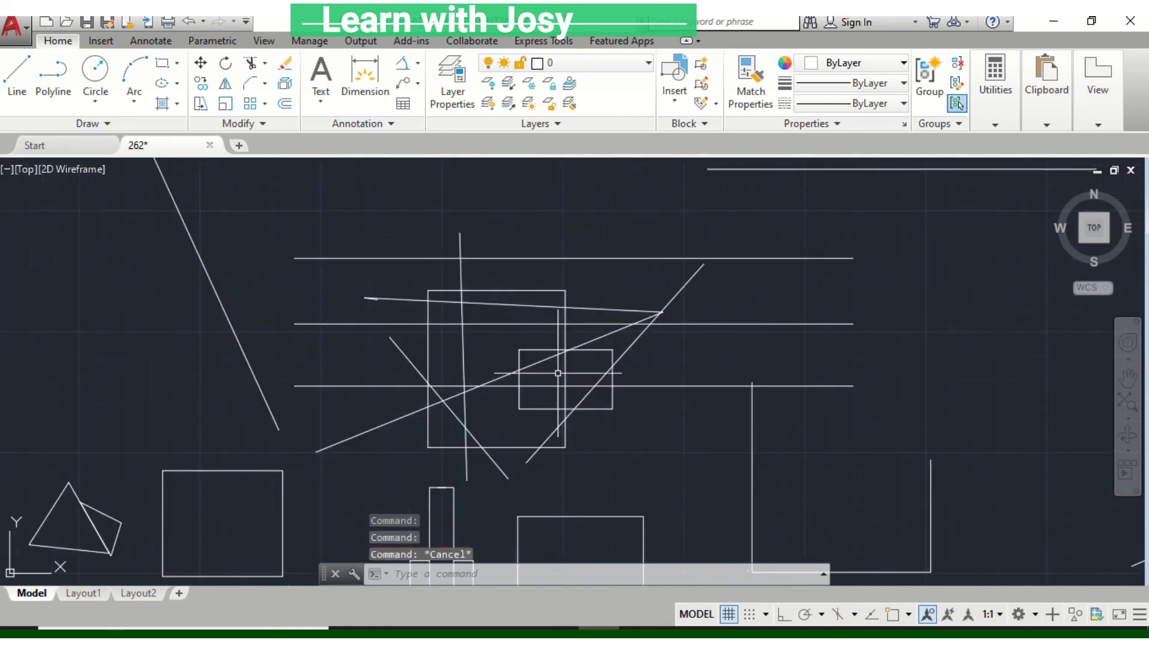
pyautogui.click(565, 340)
pyautogui.press('Escape')
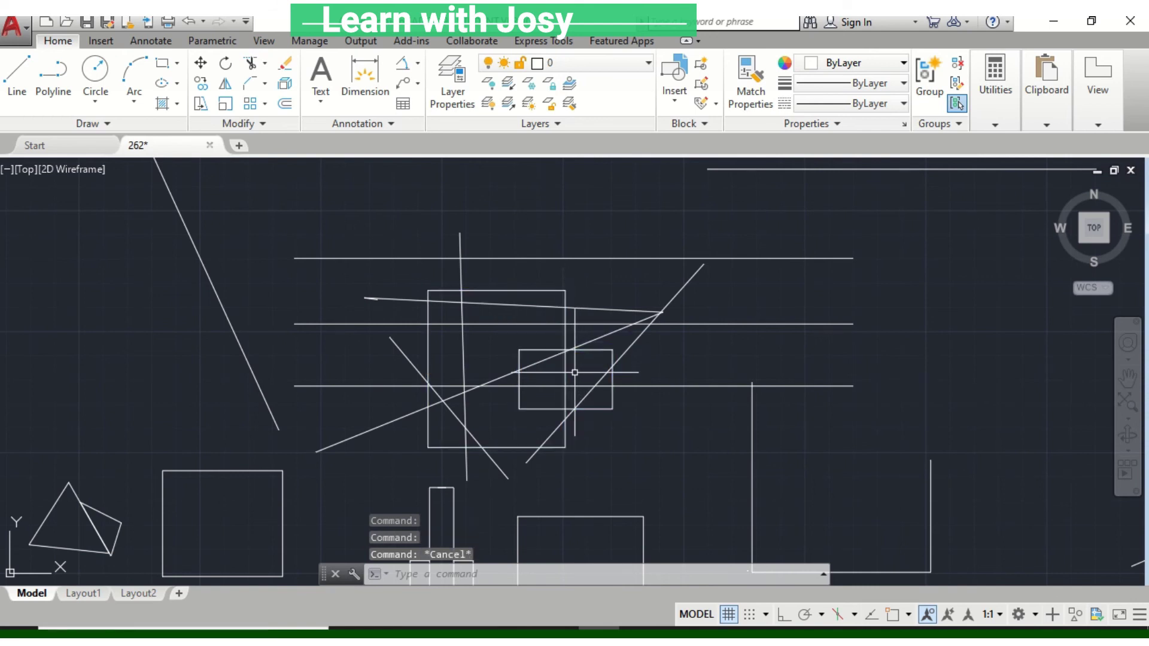
# Select the overlapping rectangles, the lines around them and the open U-shape with a crossing selection, and clear the selection
pyautogui.scroll(-3, 574, 373)
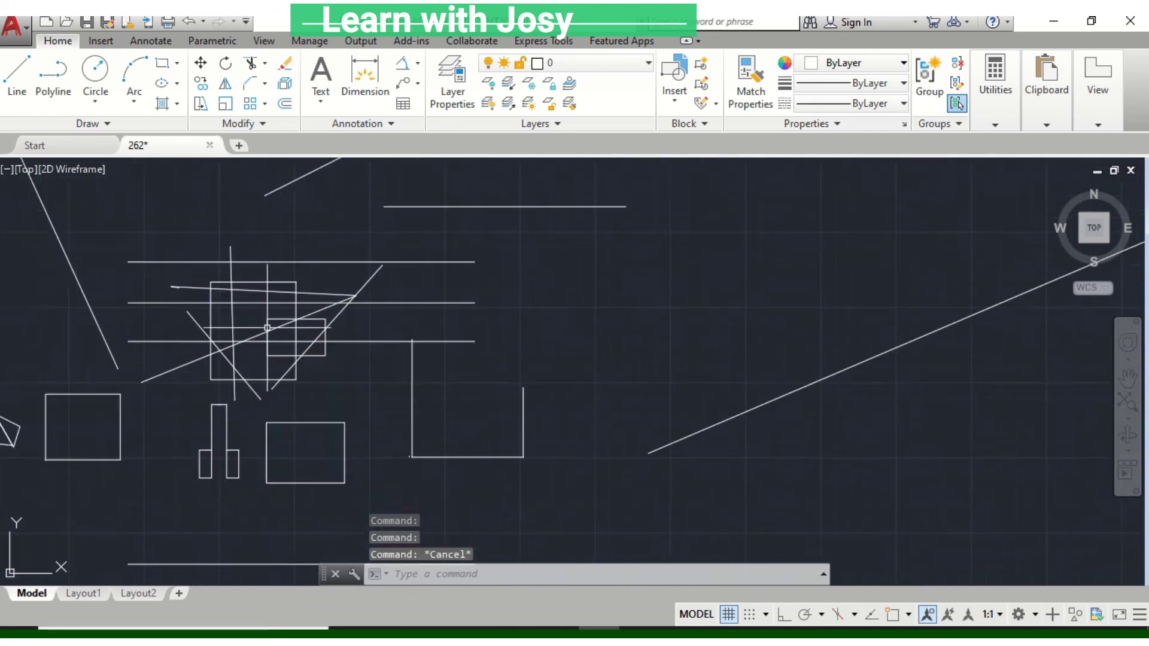
pyautogui.scroll(1, 404, 340)
pyautogui.moveTo(399, 365); pyautogui.dragTo(476, 387, button='middle')
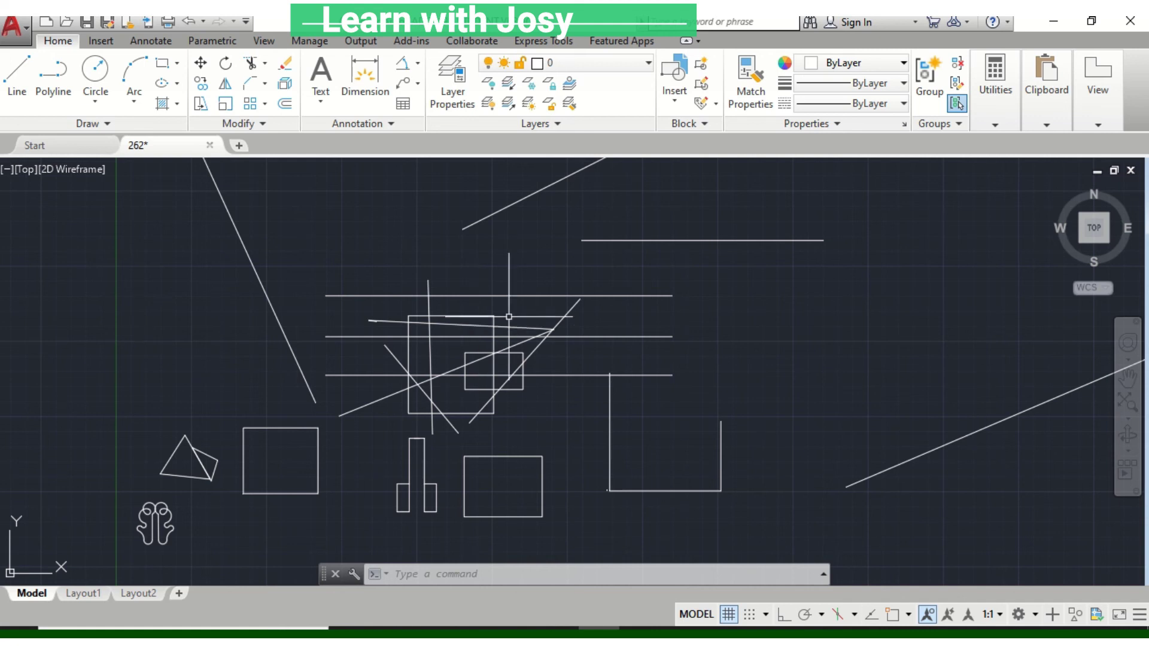
pyautogui.moveTo(594, 259); pyautogui.dragTo(600, 281, button='middle')
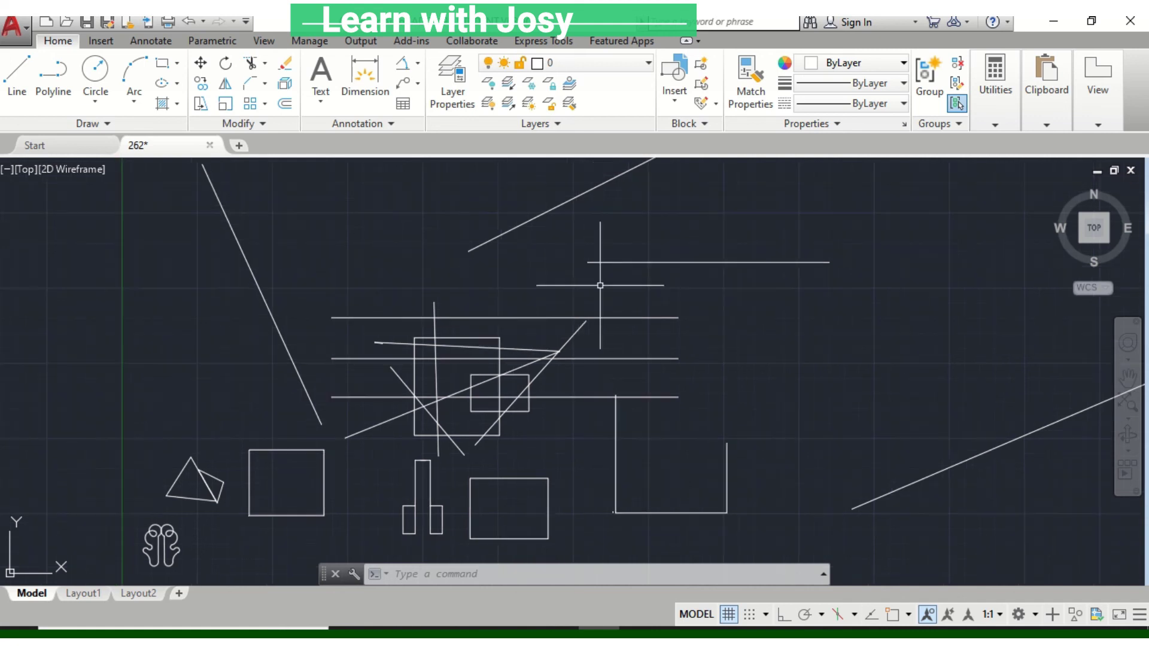
pyautogui.click(705, 280)
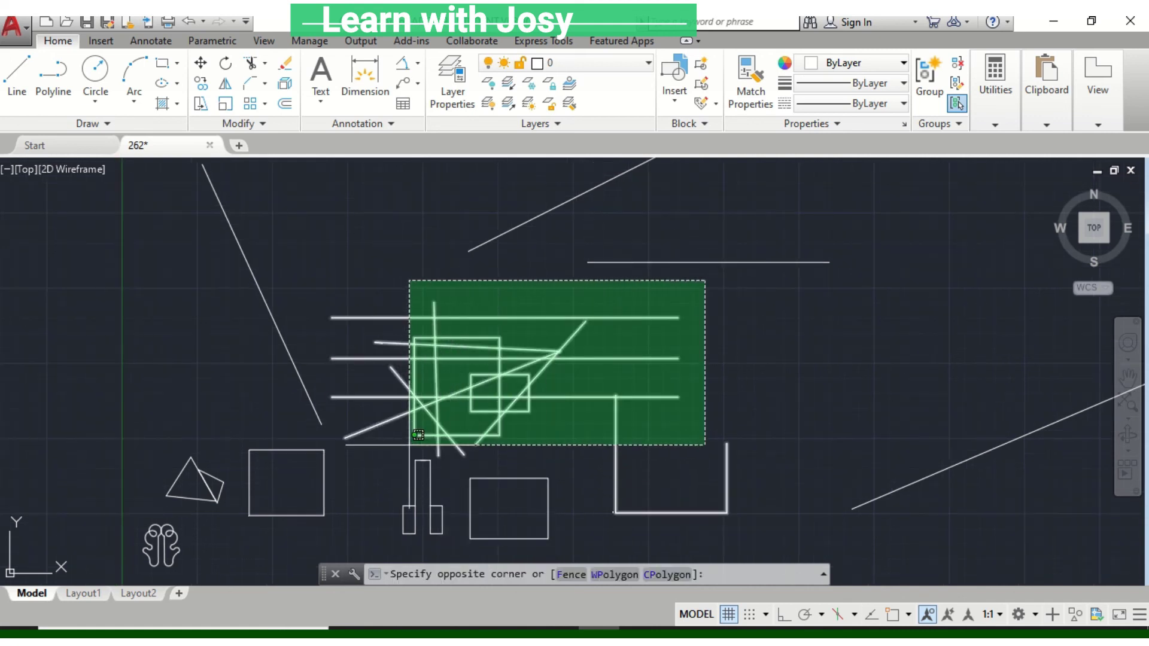
pyautogui.click(417, 435)
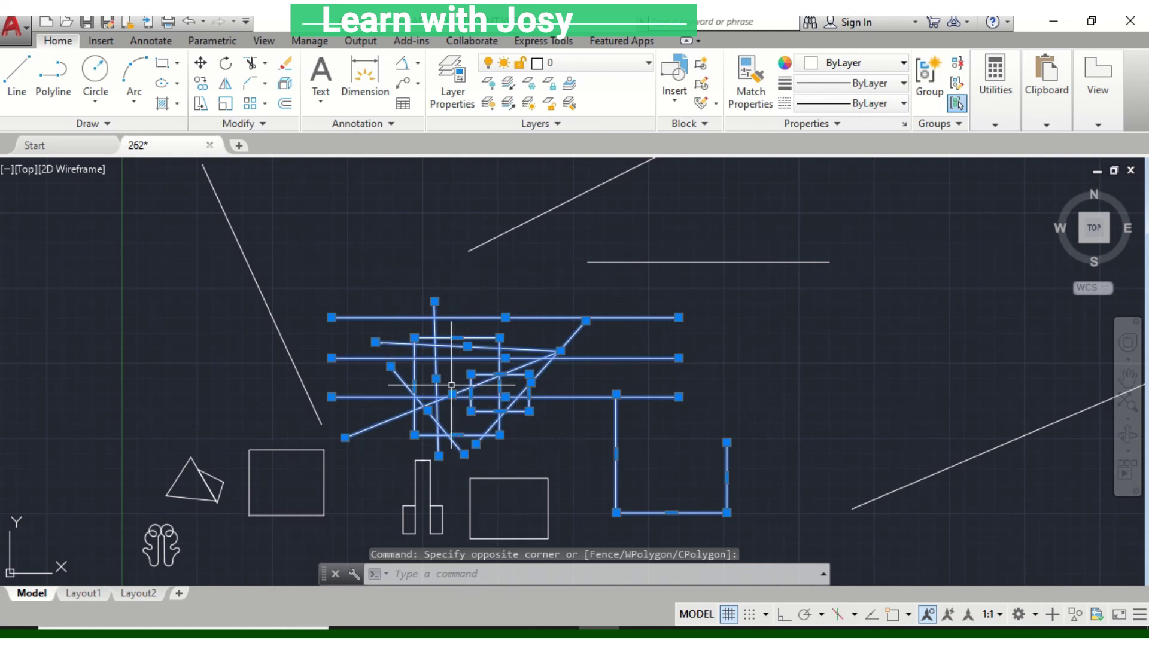
pyautogui.press('Escape')
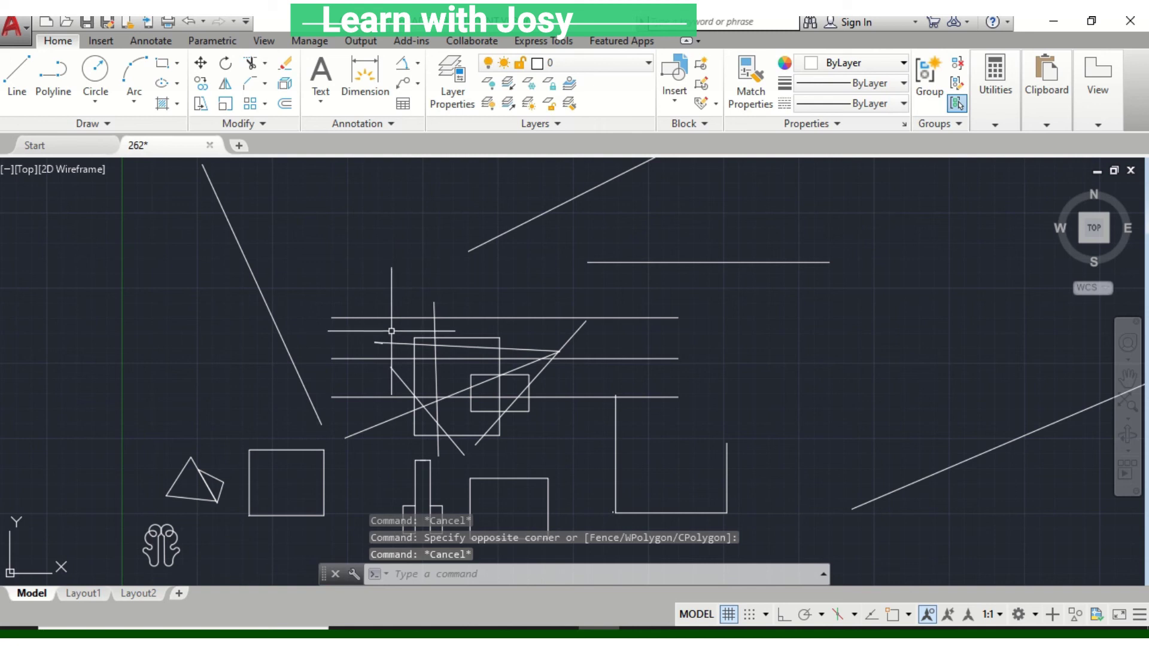
# Select only the two overlapping rectangles among the crossing lines with a window selection and delete them
pyautogui.click(392, 330)
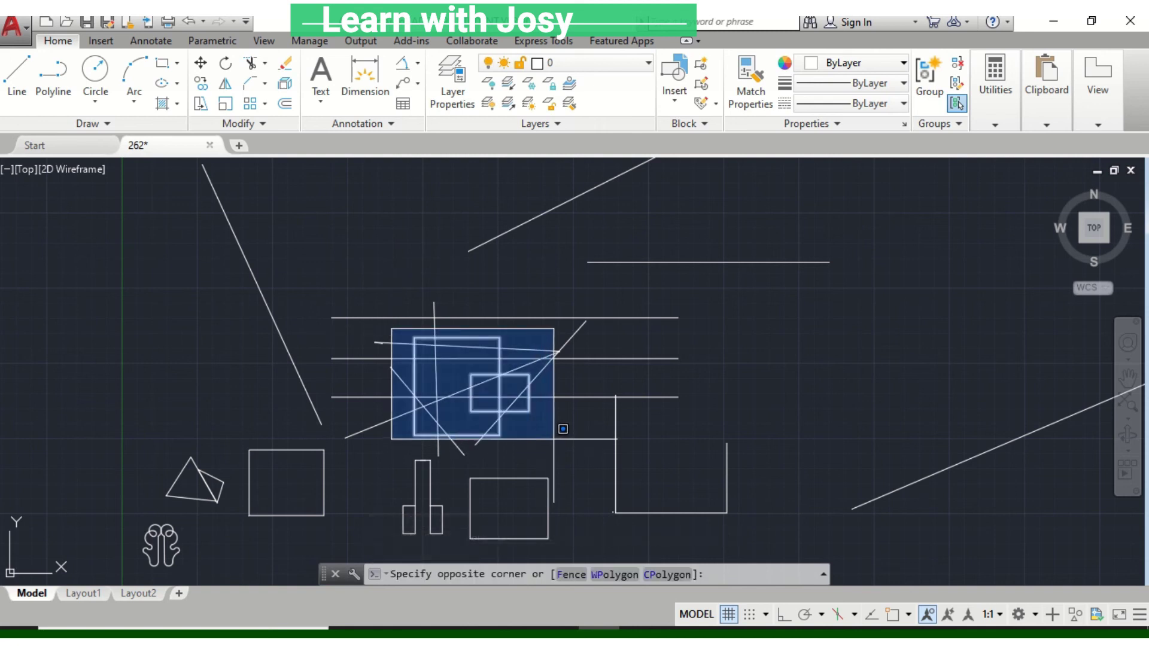
pyautogui.click(563, 427)
pyautogui.moveTo(534, 450); pyautogui.dragTo(623, 404, button='middle')
pyautogui.moveTo(685, 377); pyautogui.dragTo(663, 408, button='middle')
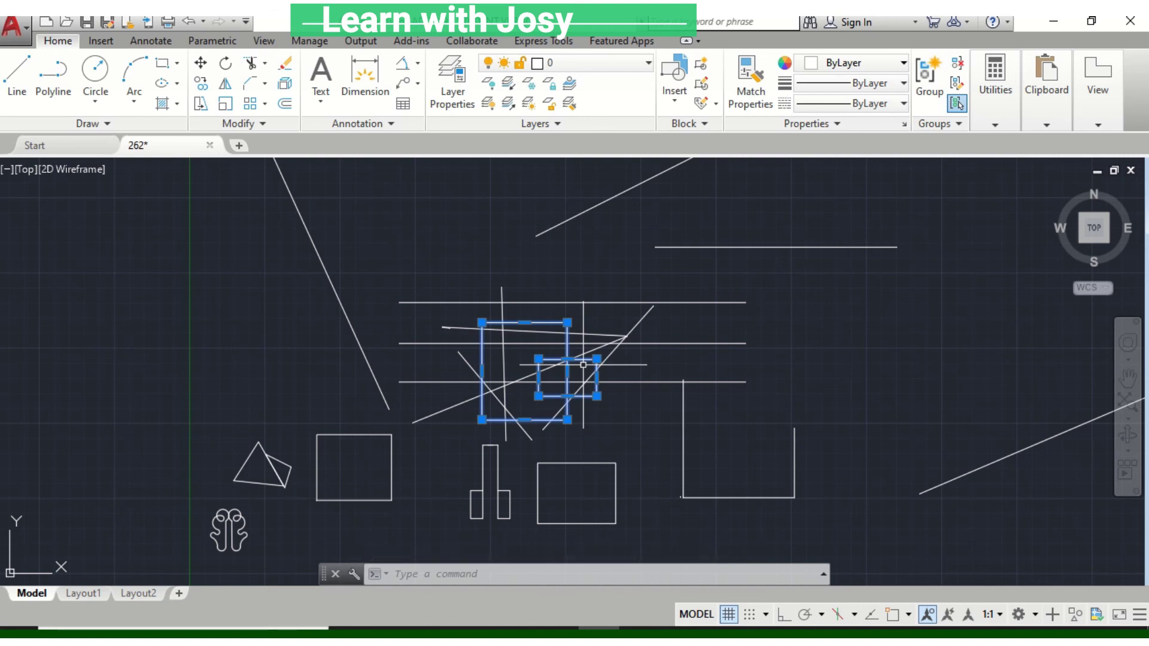
pyautogui.press('Delete')
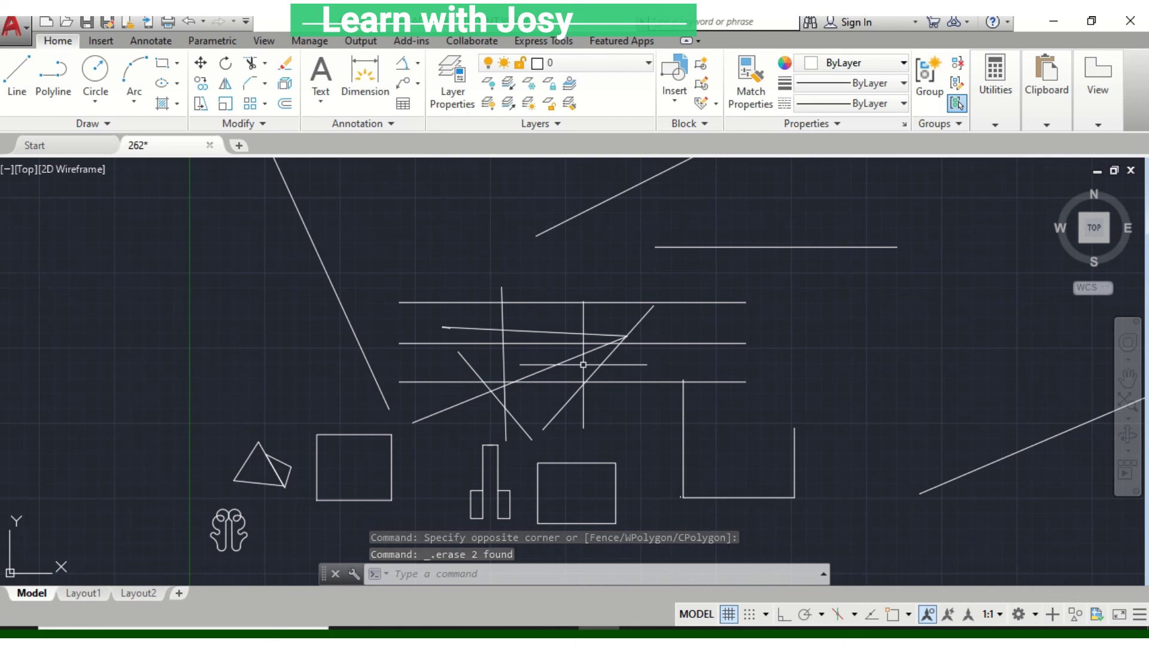
pyautogui.moveTo(590, 366); pyautogui.dragTo(388, 418, button='middle')
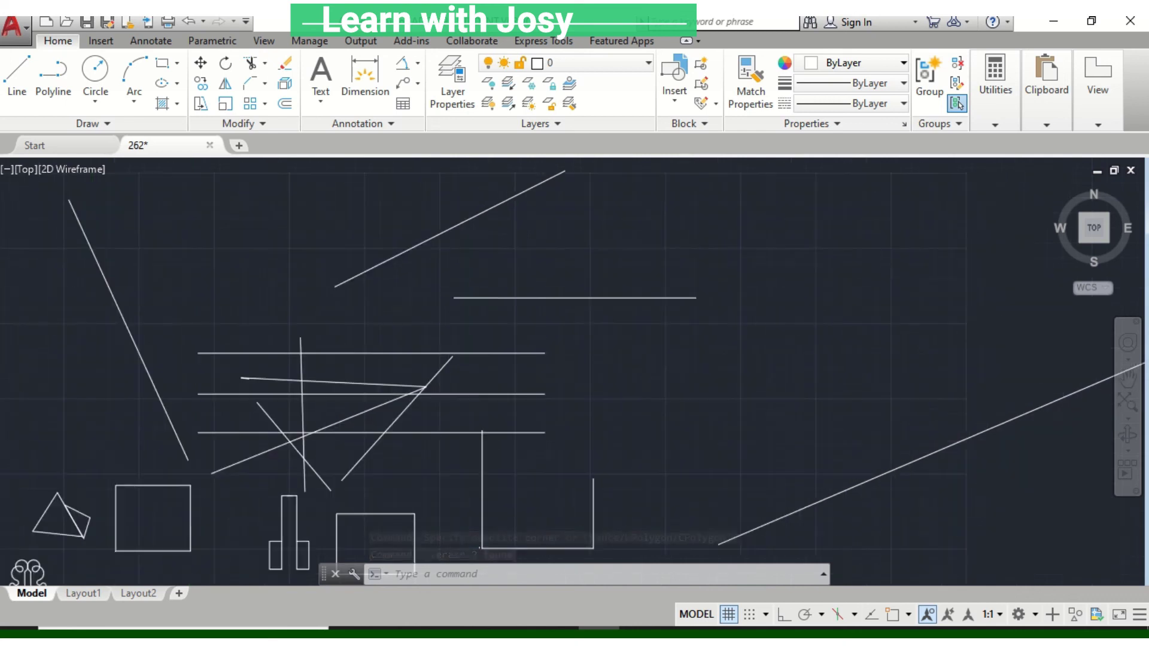
pyautogui.click(782, 239)
pyautogui.press('Escape')
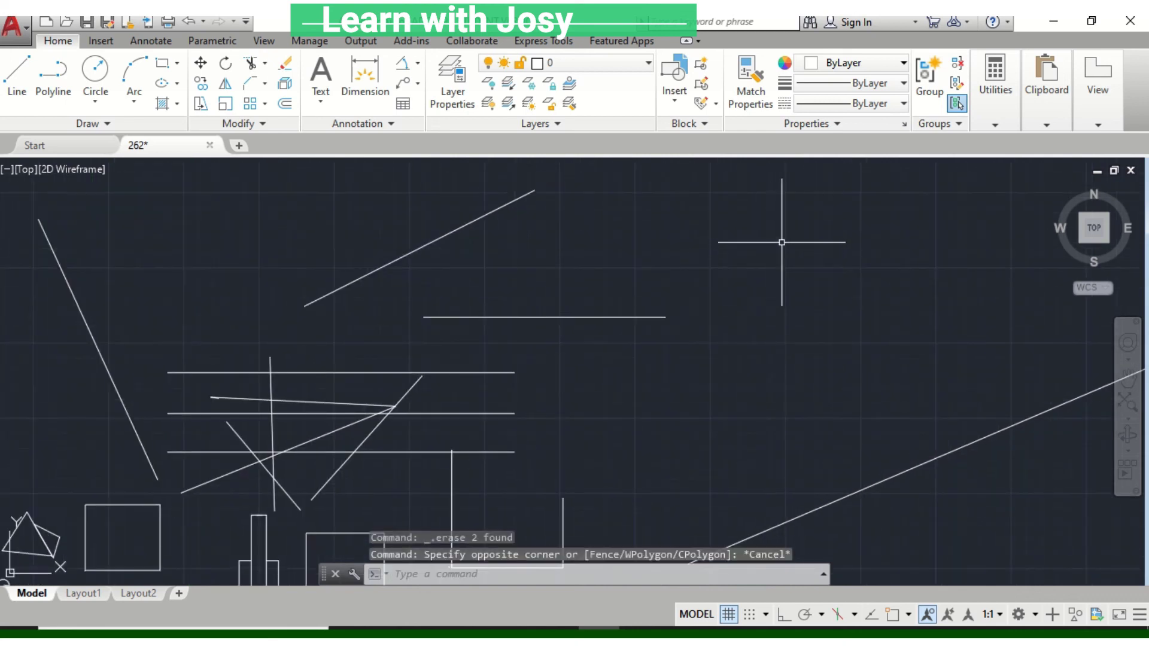
pyautogui.click(782, 239)
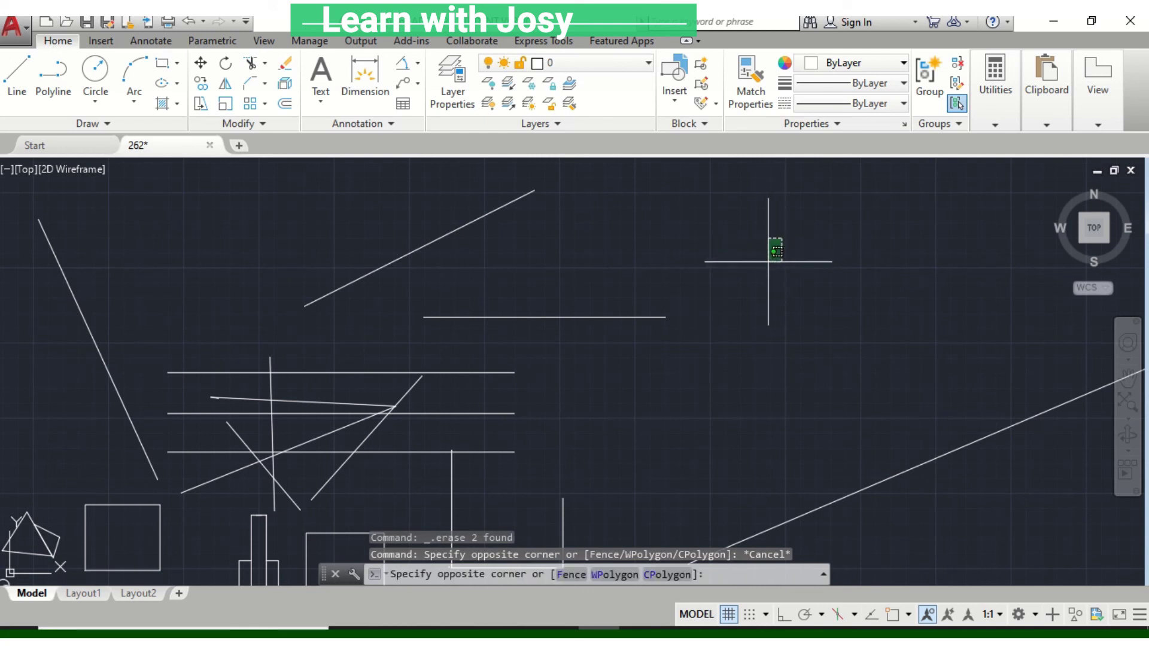
pyautogui.moveTo(769, 262)
pyautogui.mouseDown()
pyautogui.moveTo(755, 306)
pyautogui.moveTo(772, 319)
pyautogui.moveTo(894, 317)
pyautogui.moveTo(902, 247)
pyautogui.moveTo(837, 204)
pyautogui.moveTo(780, 188)
pyautogui.moveTo(637, 197)
pyautogui.moveTo(613, 246)
pyautogui.moveTo(633, 277)
pyautogui.moveTo(689, 286)
pyautogui.moveTo(751, 266)
pyautogui.moveTo(719, 358)
pyautogui.moveTo(726, 383)
pyautogui.moveTo(791, 368)
pyautogui.mouseUp()
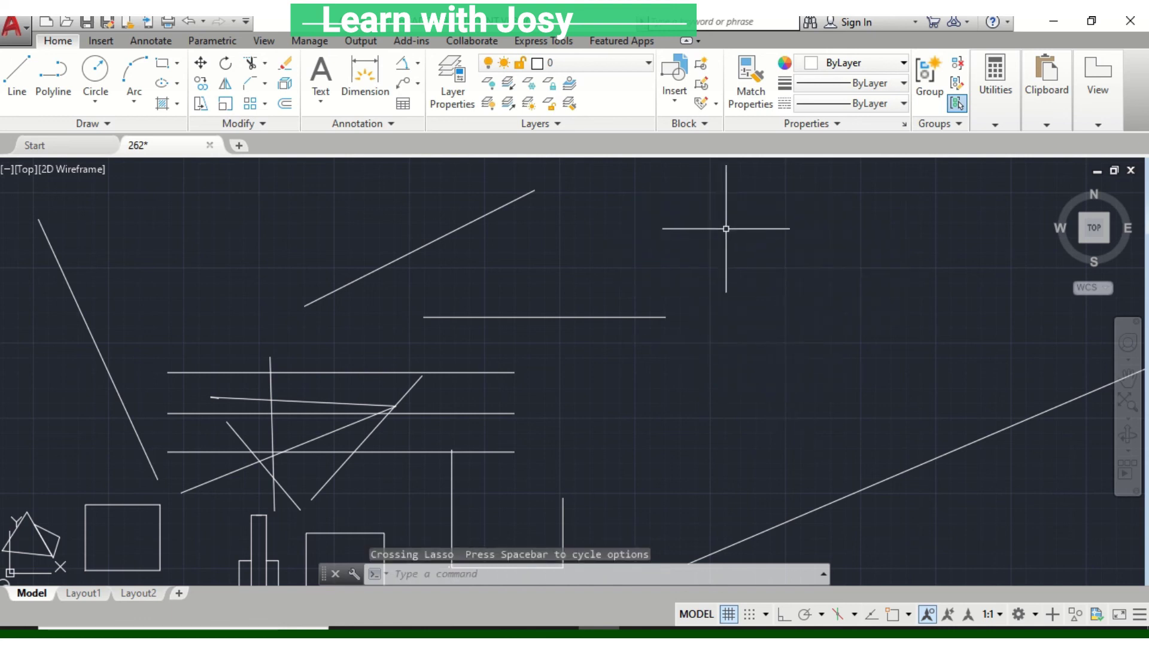
# Select the separate horizontal line above the crossing lines with a crossing selection that covers only its right part
pyautogui.click(757, 217)
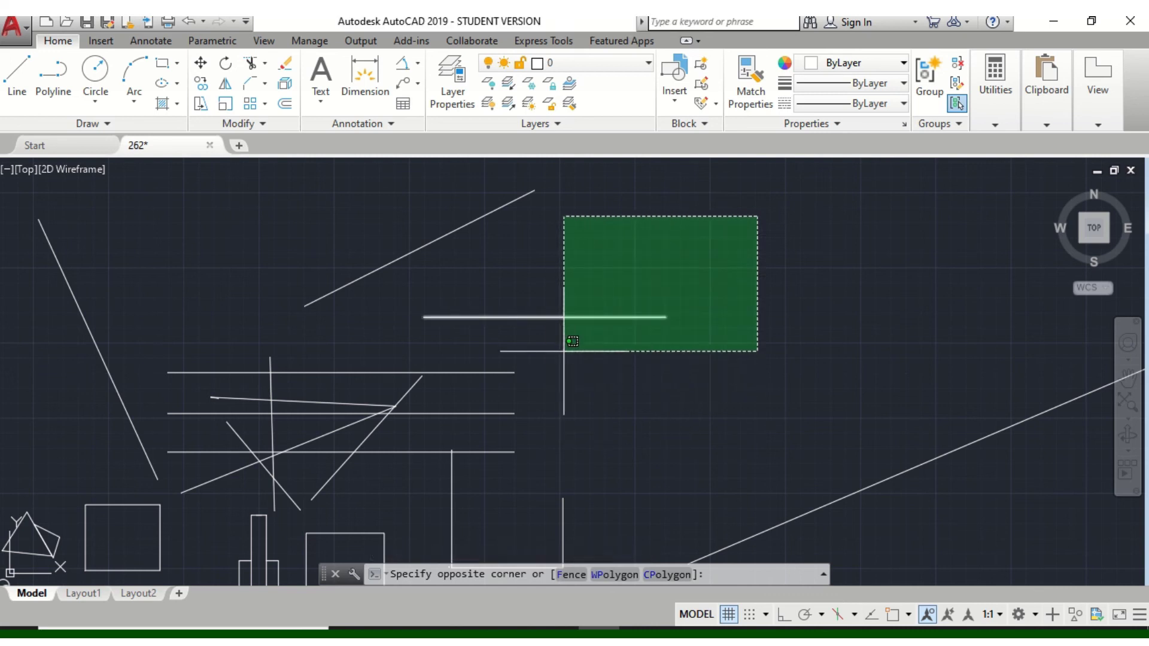
pyautogui.click(573, 341)
pyautogui.scroll(-5, 501, 359)
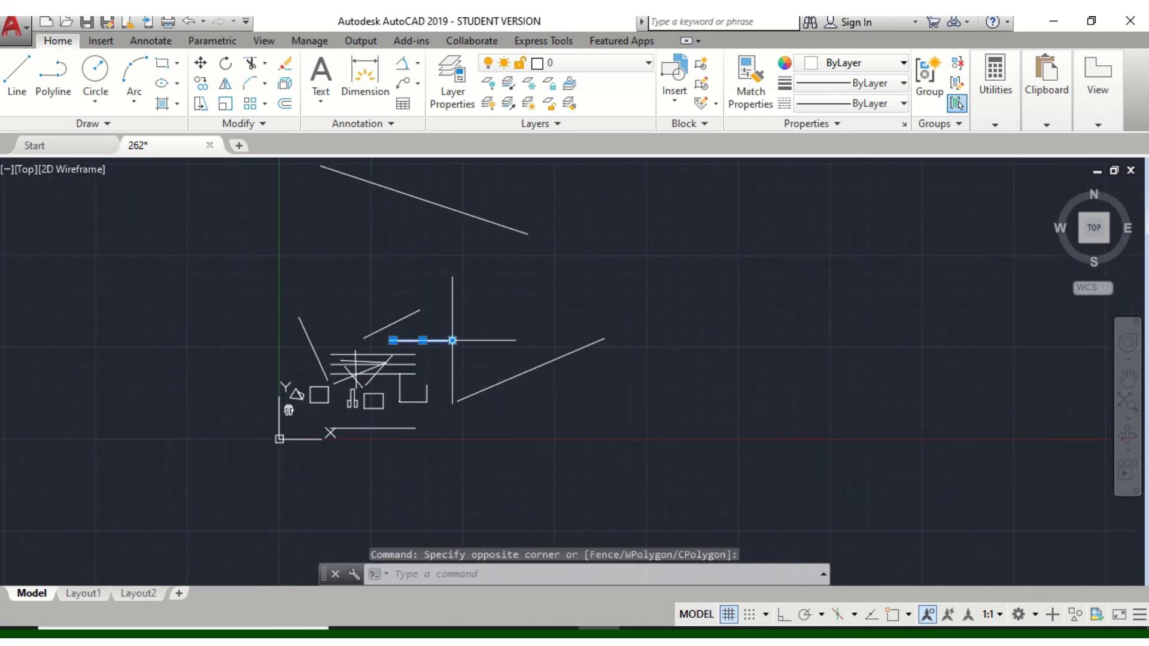